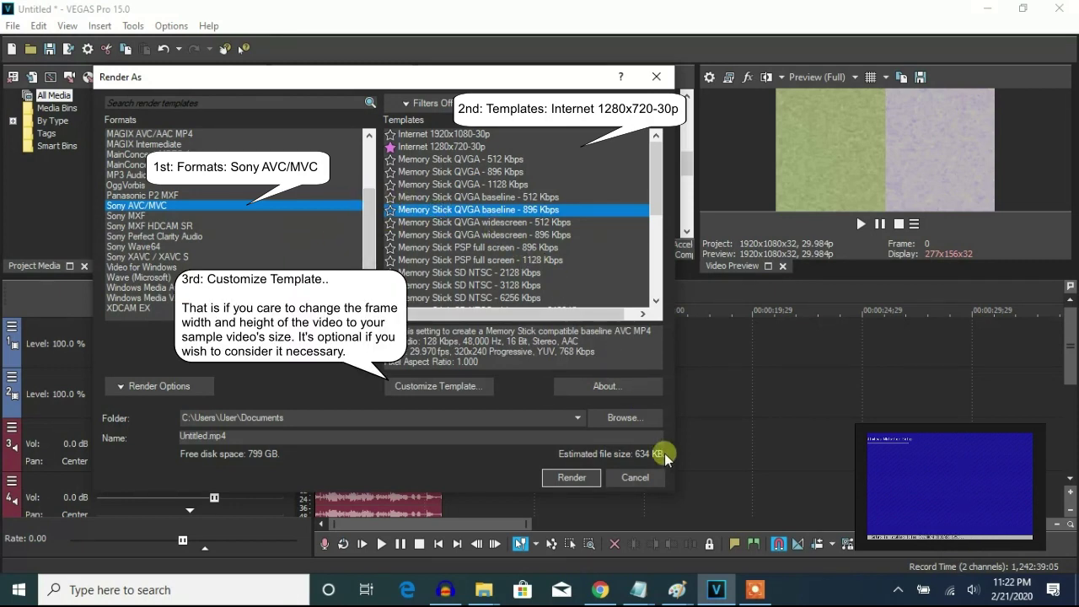
# Choose the Internet 1280x720-30p render template and customize it to use a custom frame size.
pyautogui.click(460, 146)
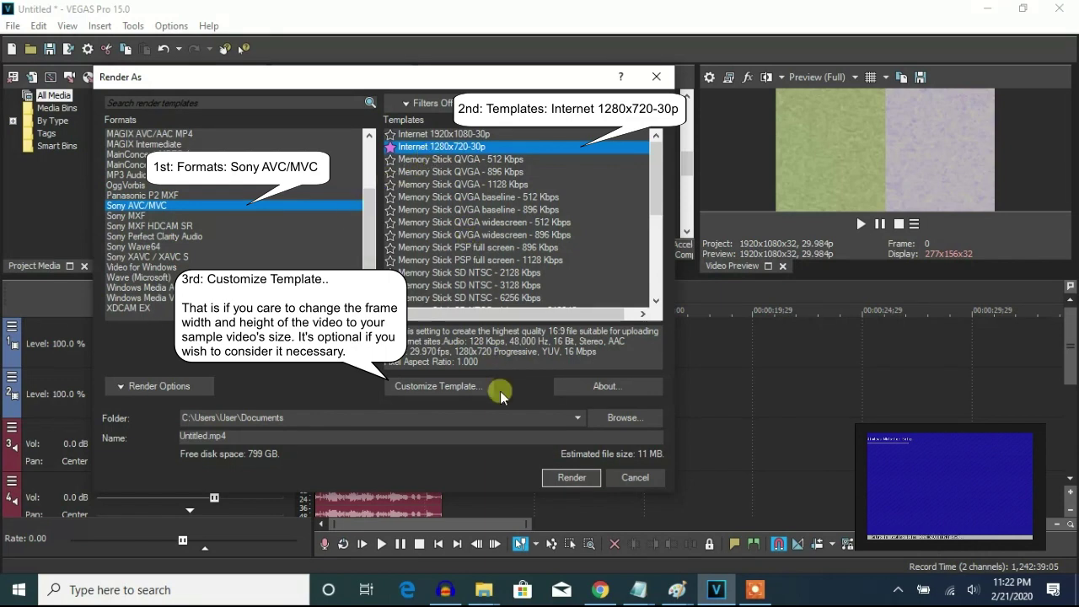
pyautogui.click(463, 388)
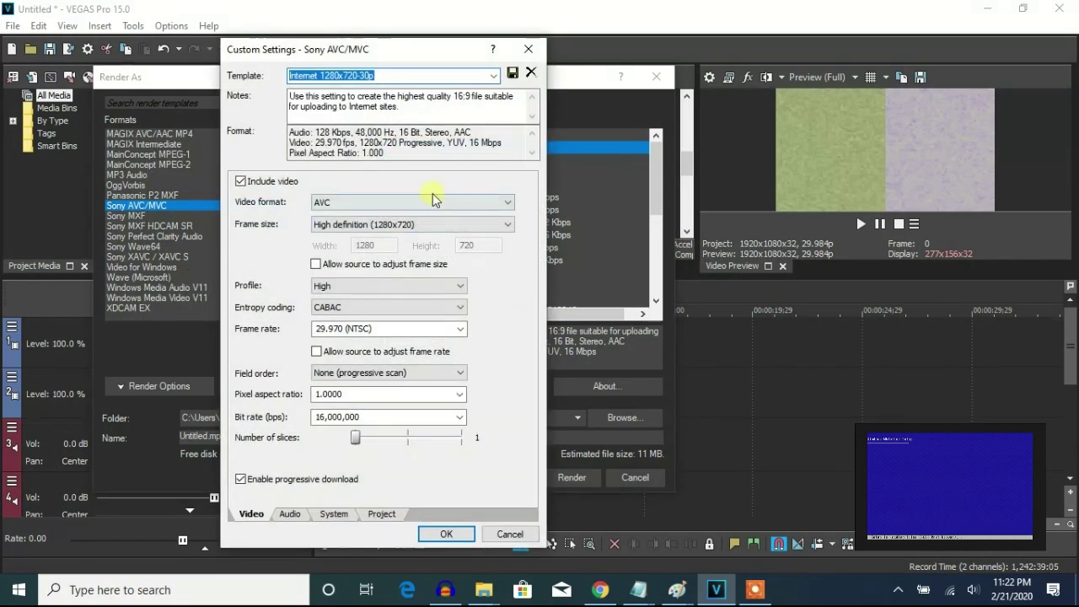
pyautogui.click(421, 224)
pyautogui.click(472, 235)
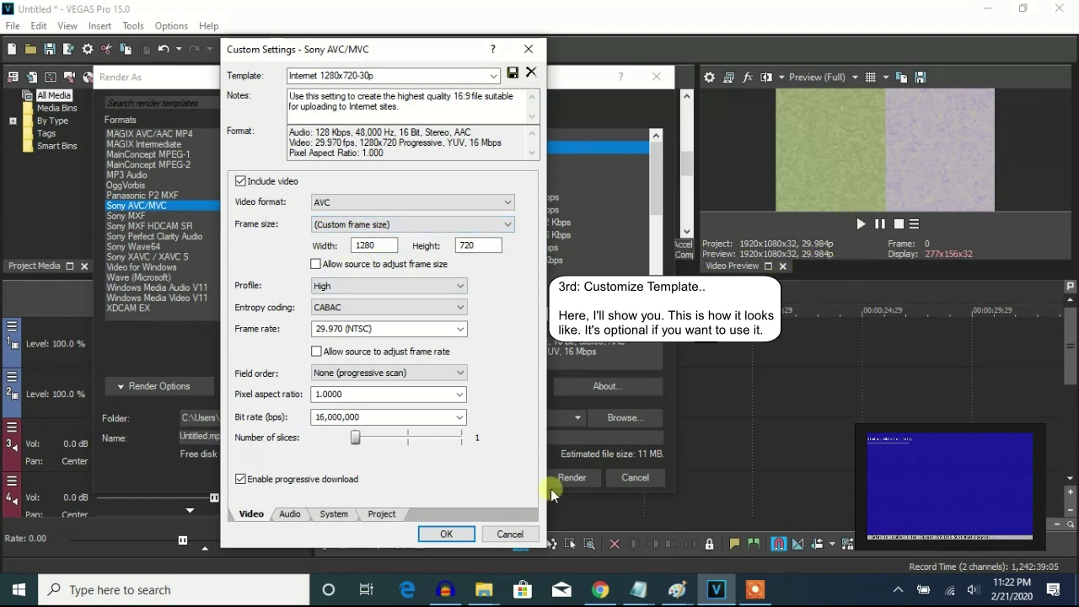
pyautogui.click(447, 535)
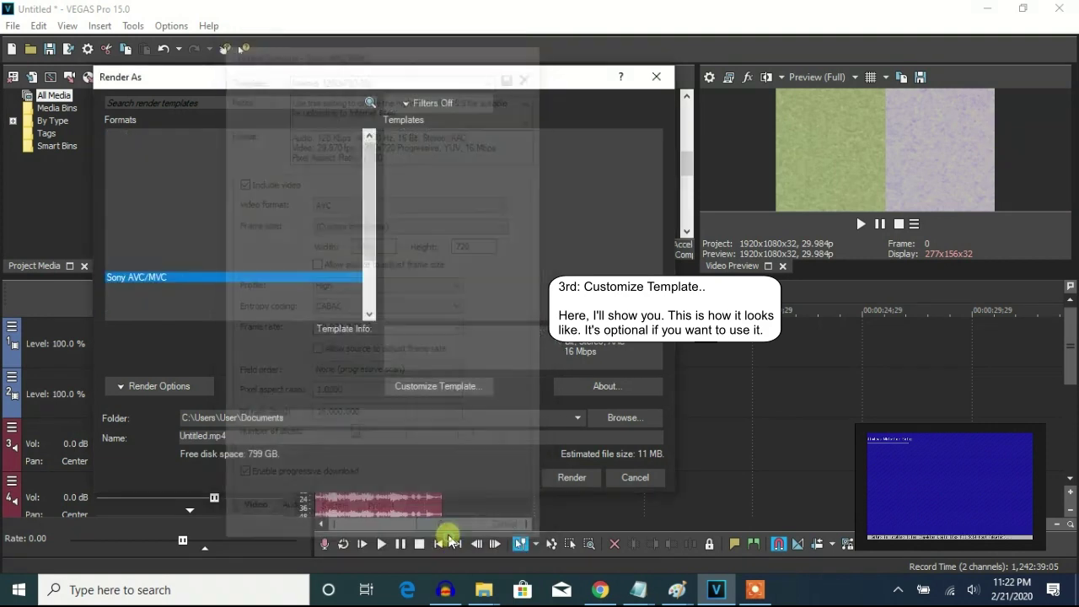
# Name the output file "Klasky Csupo in Split G-Major 7 and Real G-Major 4" in the Documents folder and render it as MP4.
pyautogui.click(624, 418)
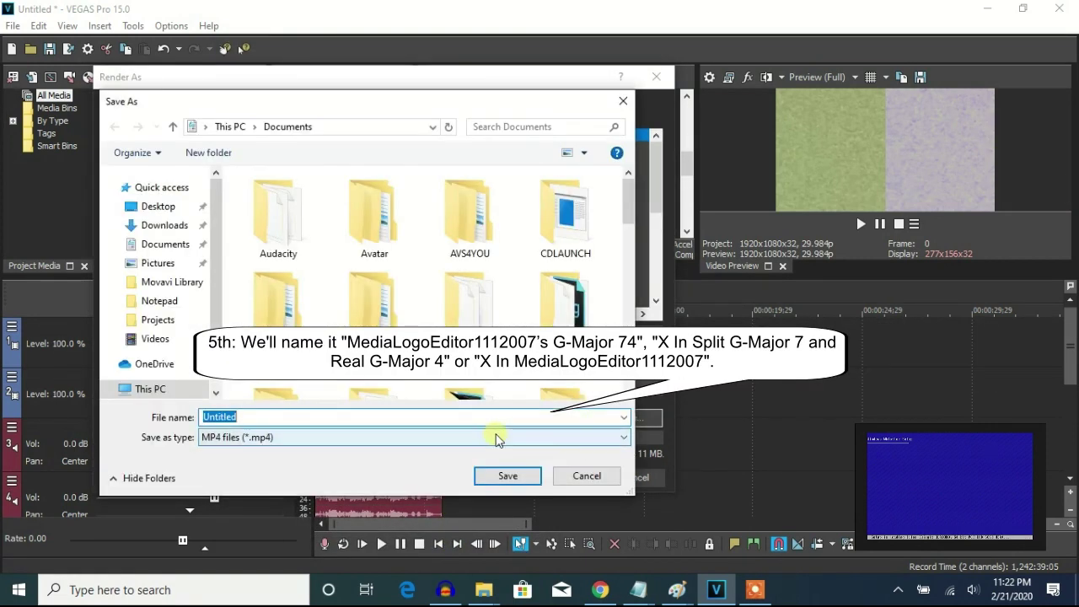
pyautogui.moveTo(632, 212); pyautogui.dragTo(643, 271)
pyautogui.write('Kl')
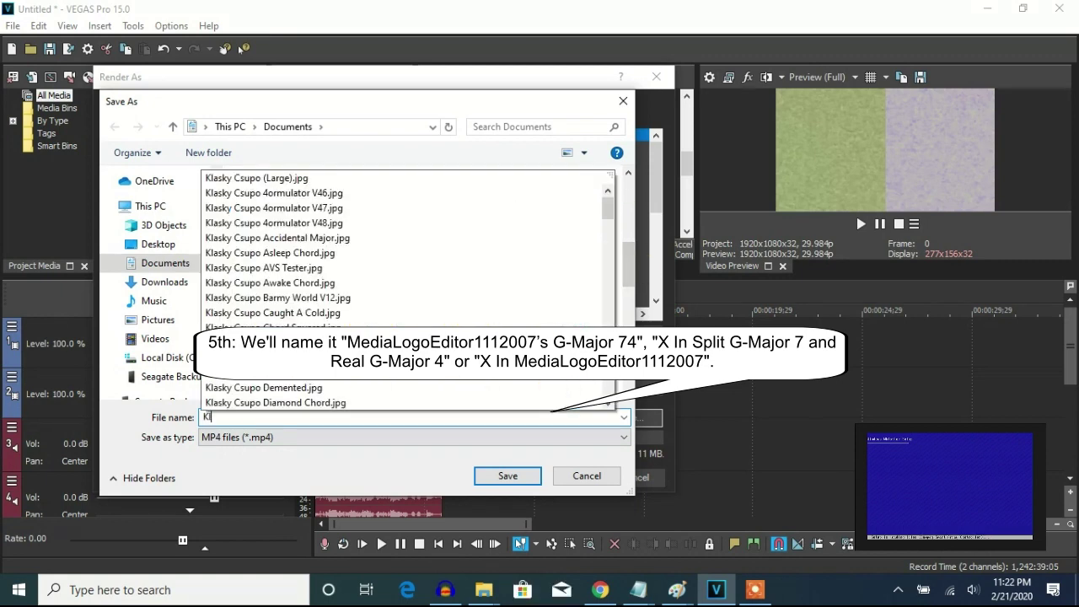
pyautogui.write('asky Csupo in')
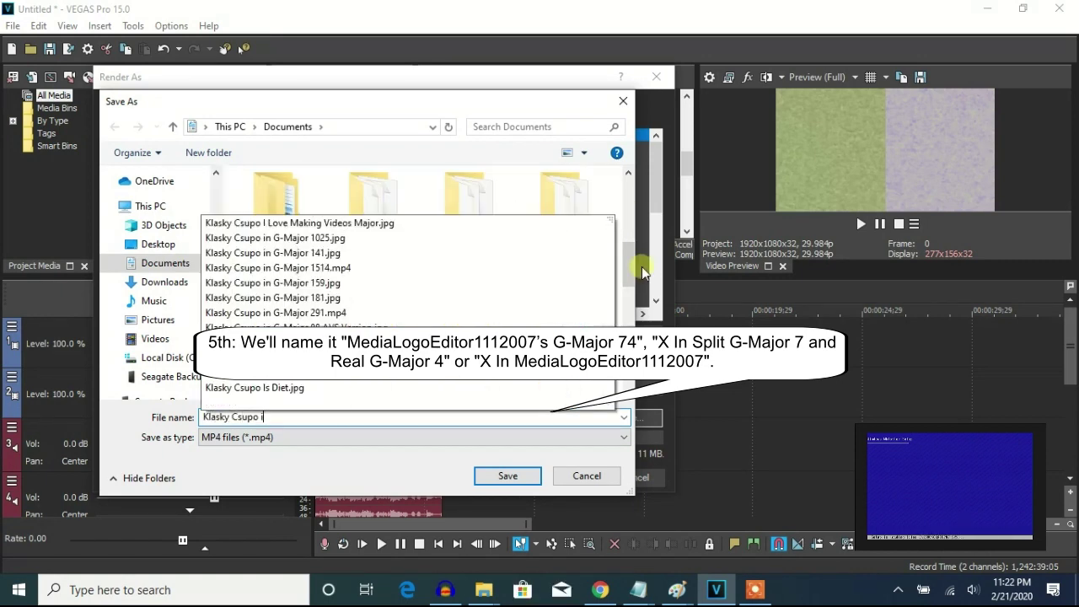
pyautogui.moveTo(596, 595)
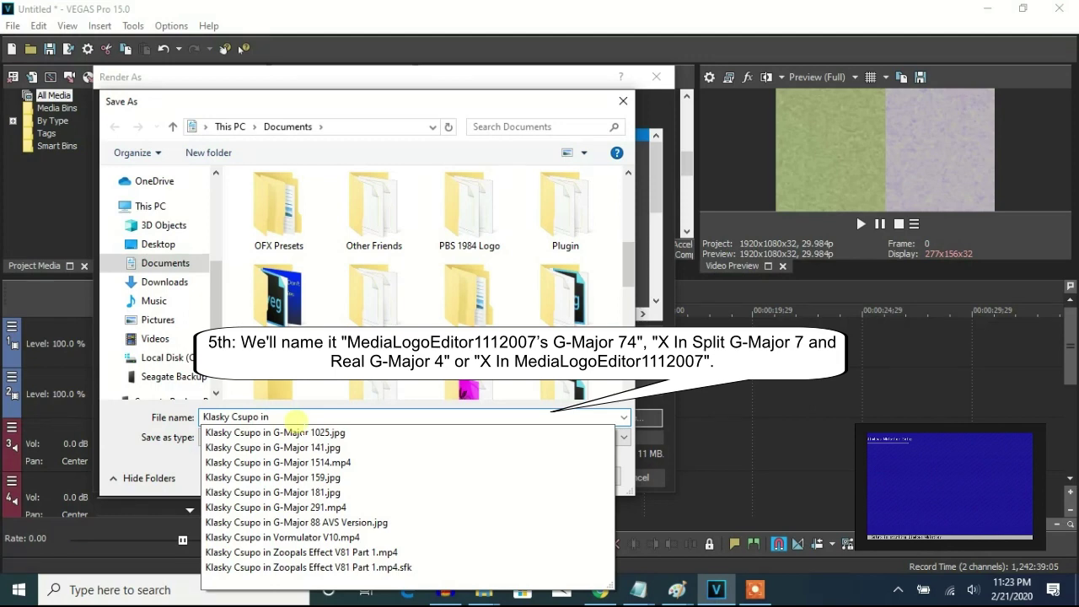
pyautogui.write('G-Ma')
pyautogui.press('BackSpace')
pyautogui.press('BackSpace')
pyautogui.press('BackSpace')
pyautogui.press('BackSpace')
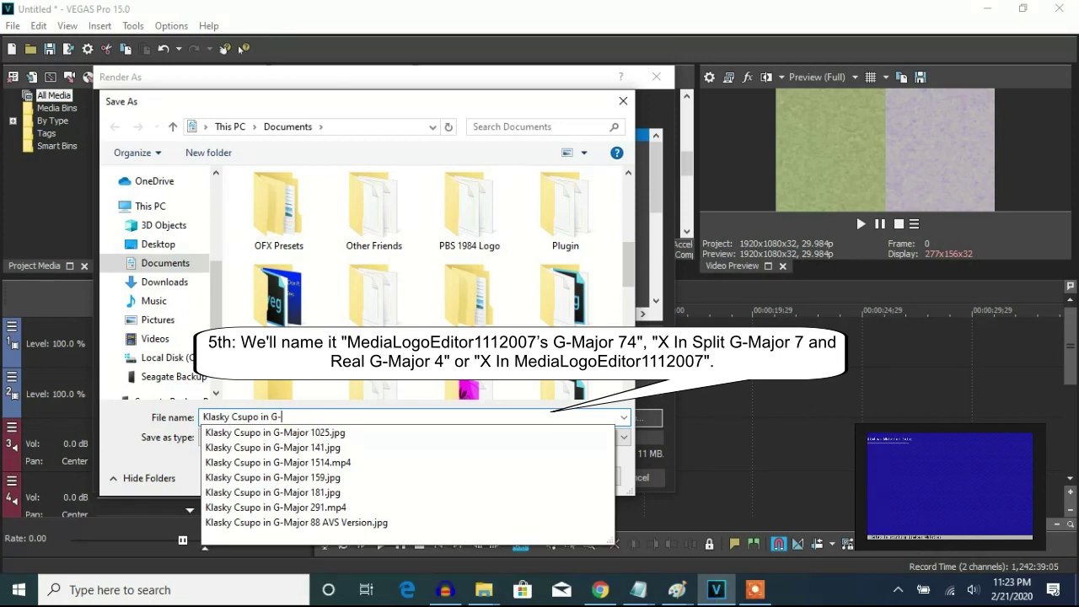
pyautogui.write('S')
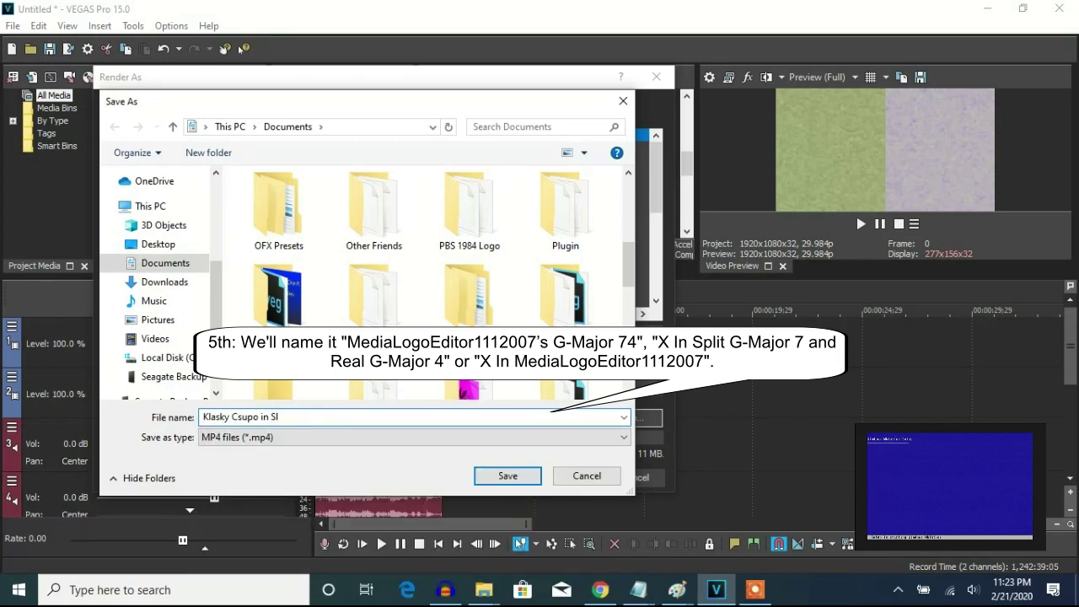
pyautogui.write('plit G-Ma')
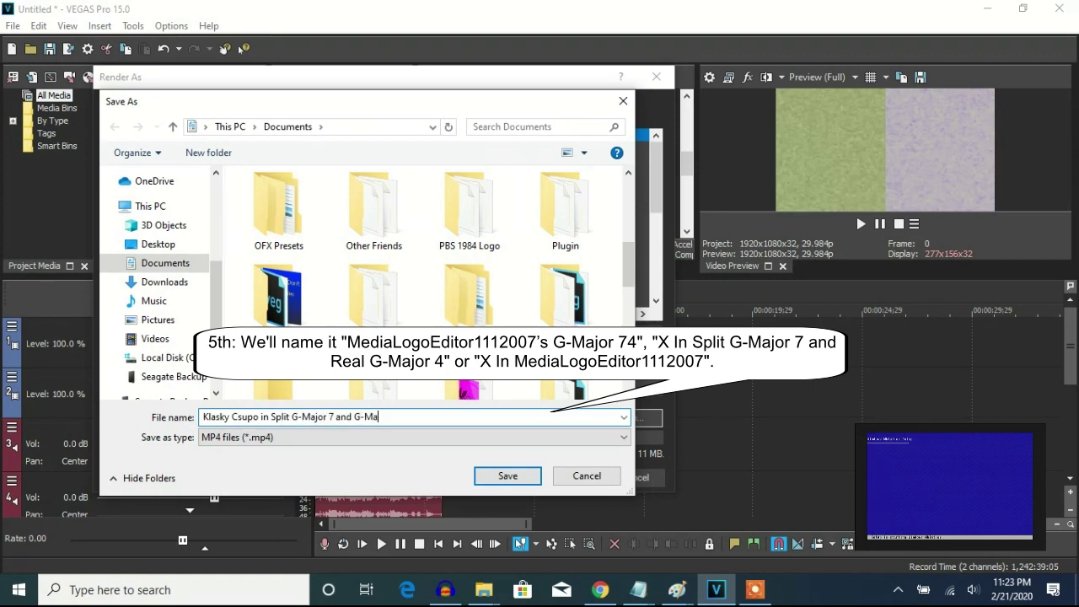
pyautogui.write('jor 7 and G-Major 4')
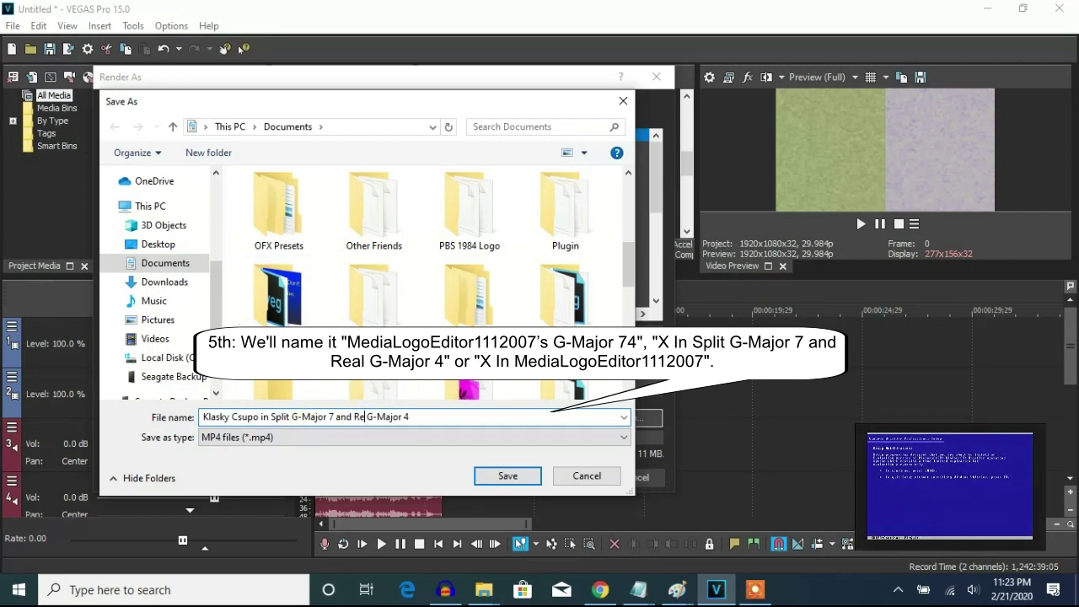
pyautogui.press('BackSpace')
pyautogui.write('al')
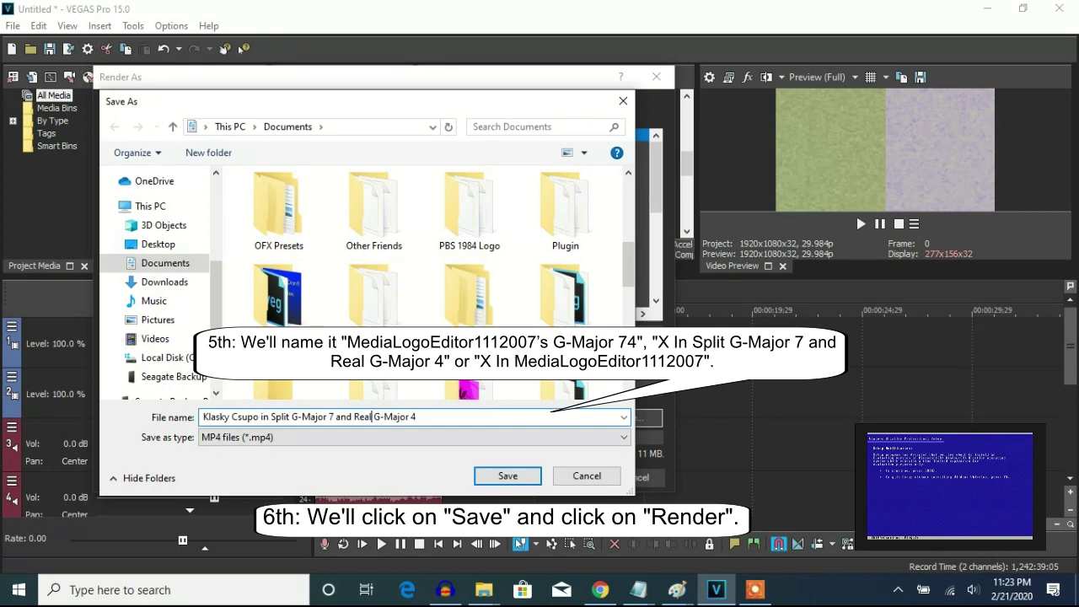
pyautogui.click(506, 477)
pyautogui.click(580, 476)
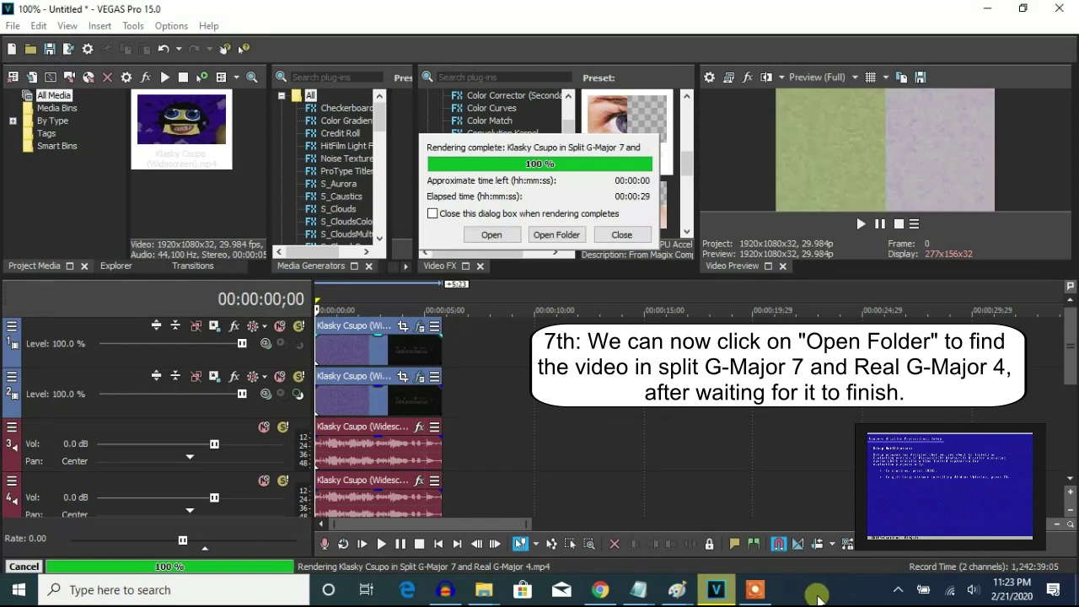
# Open the render's output folder and add the rendered video to video track 2, directly after the existing clips.
pyautogui.click(556, 237)
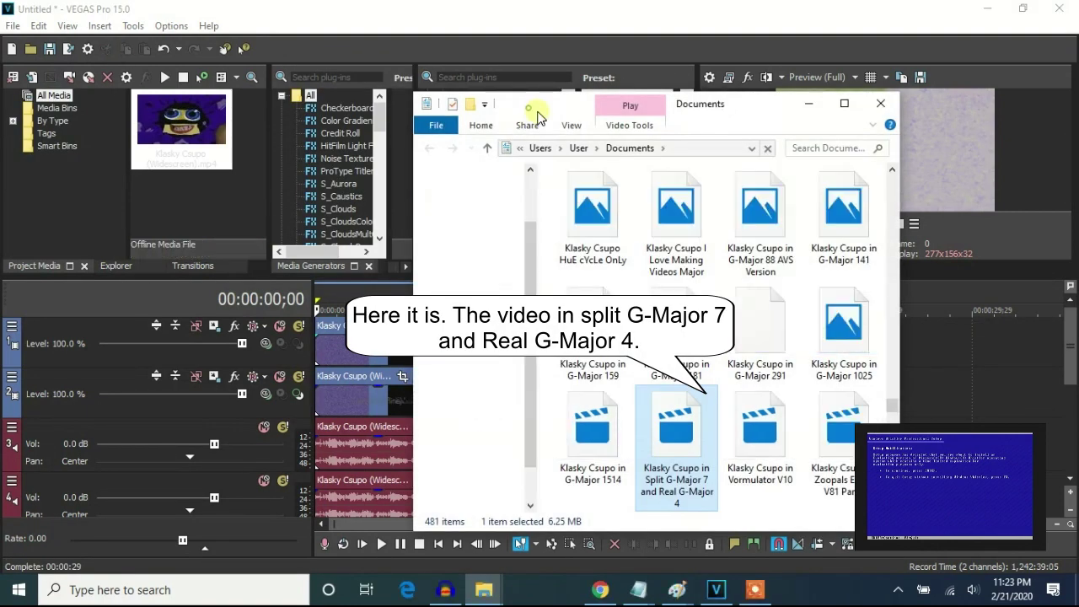
pyautogui.moveTo(537, 111); pyautogui.dragTo(639, 122)
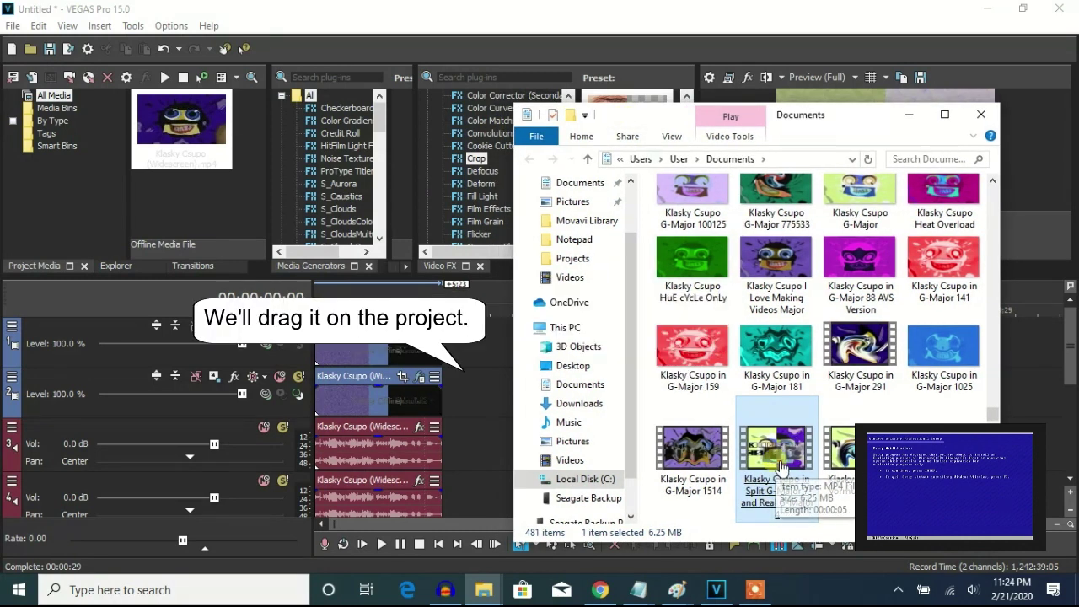
pyautogui.moveTo(786, 463); pyautogui.dragTo(456, 421)
pyautogui.click(460, 404)
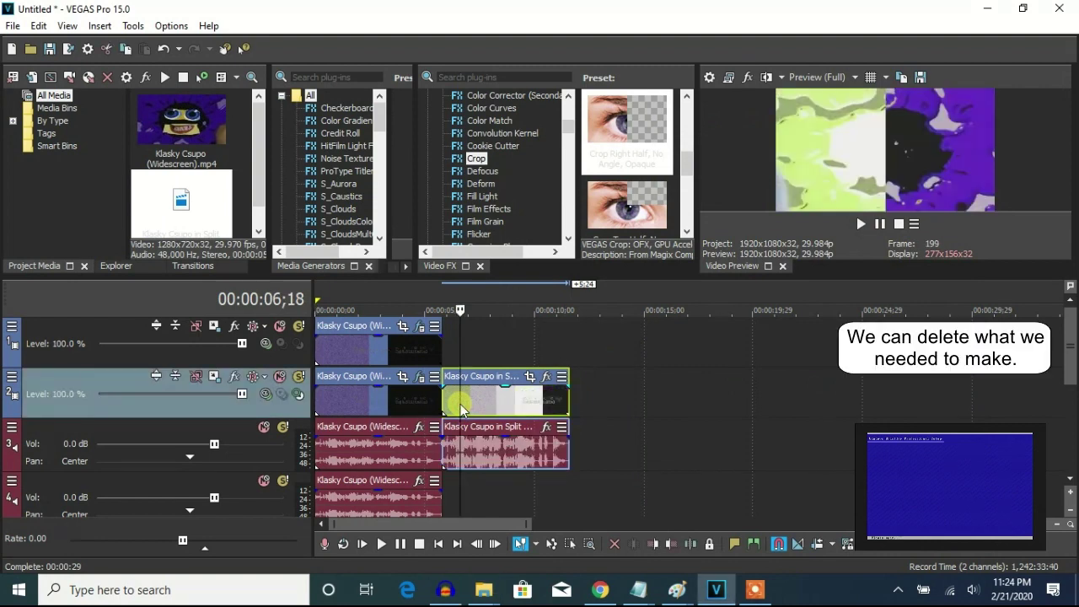
# Delete the original Klasky Csupo (Widescreen) clips from video tracks 2 and 1 and from audio track 4.
pyautogui.rightClick(394, 403)
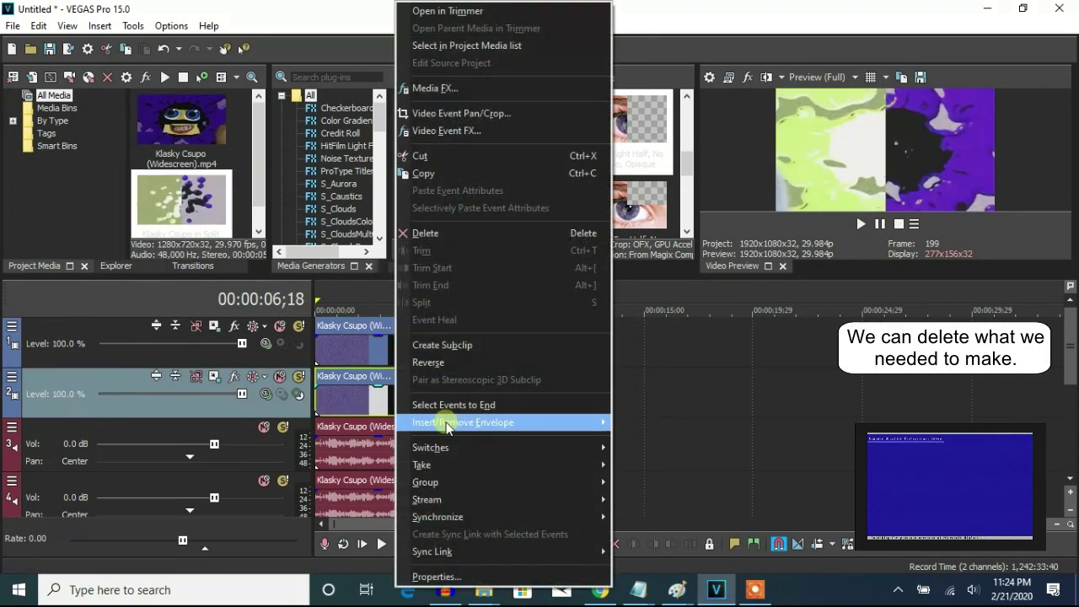
pyautogui.click(420, 231)
pyautogui.rightClick(377, 347)
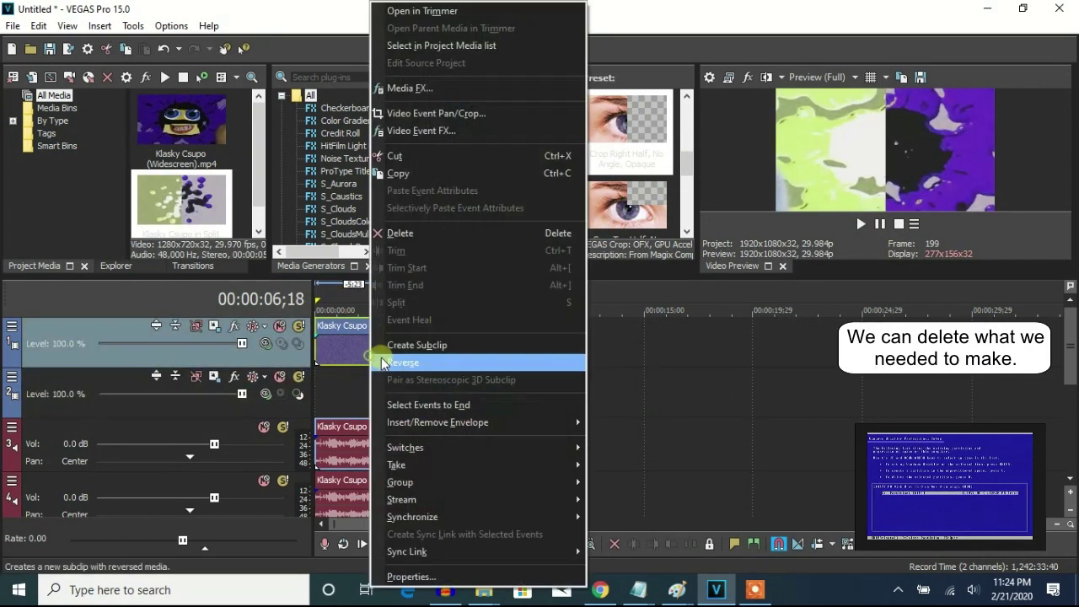
pyautogui.click(412, 231)
pyautogui.rightClick(353, 497)
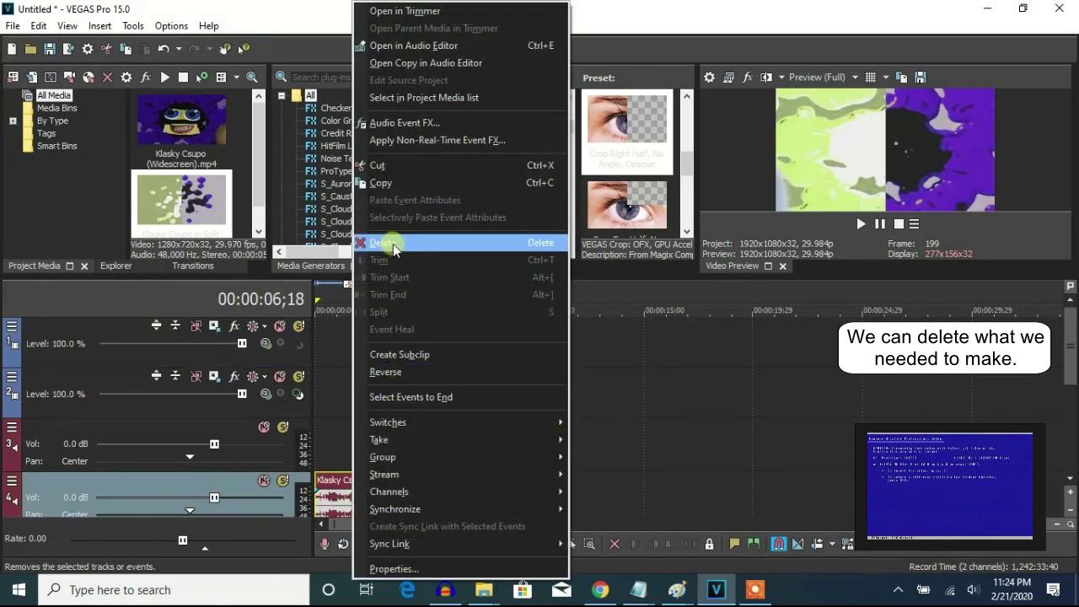
pyautogui.click(367, 242)
# Delete the remaining original audio clip on track 5 and remove the unneeded audio tracks at the end of the track list.
pyautogui.click(1062, 425)
pyautogui.click(1063, 426)
pyautogui.rightClick(620, 463)
pyautogui.click(666, 339)
pyautogui.rightClick(438, 395)
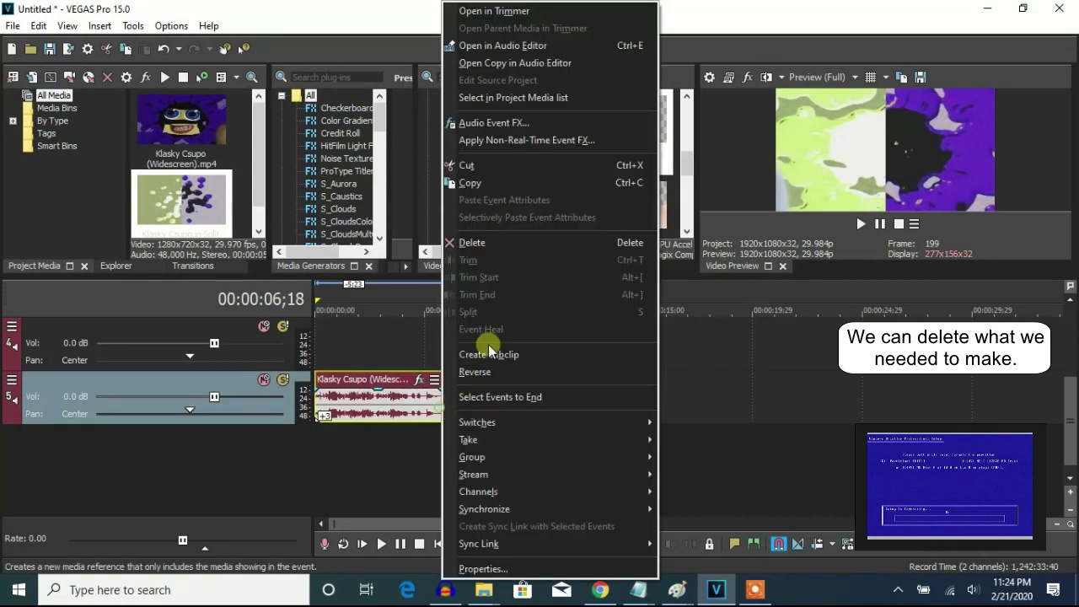
pyautogui.click(474, 242)
pyautogui.rightClick(500, 394)
pyautogui.click(531, 276)
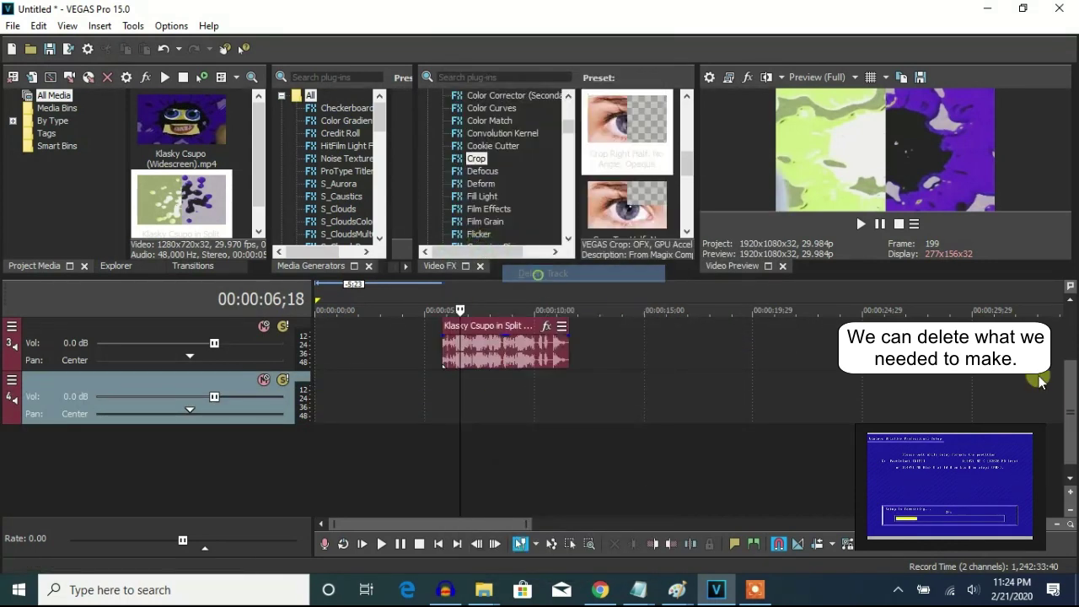
# Move the rendered clip to the start of the timeline and apply the LAB Adjust effect with the Invert Luminosity preset.
pyautogui.click(1069, 371)
pyautogui.moveTo(504, 358); pyautogui.dragTo(377, 371)
pyautogui.rightClick(377, 371)
pyautogui.click(450, 127)
pyautogui.scroll(-7, 492, 161)
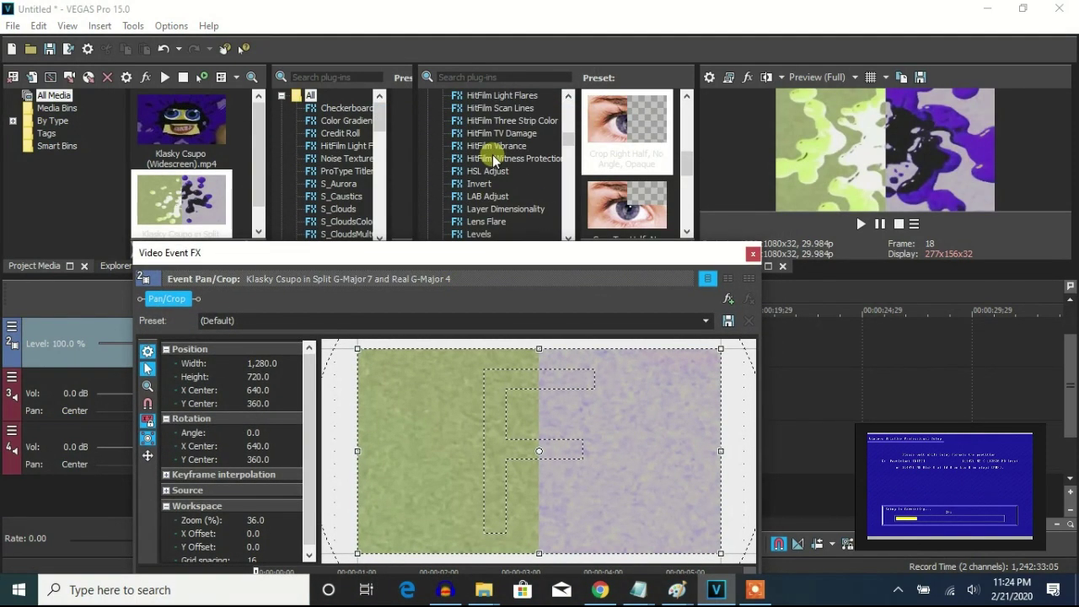
pyautogui.click(487, 196)
pyautogui.scroll(-2, 608, 163)
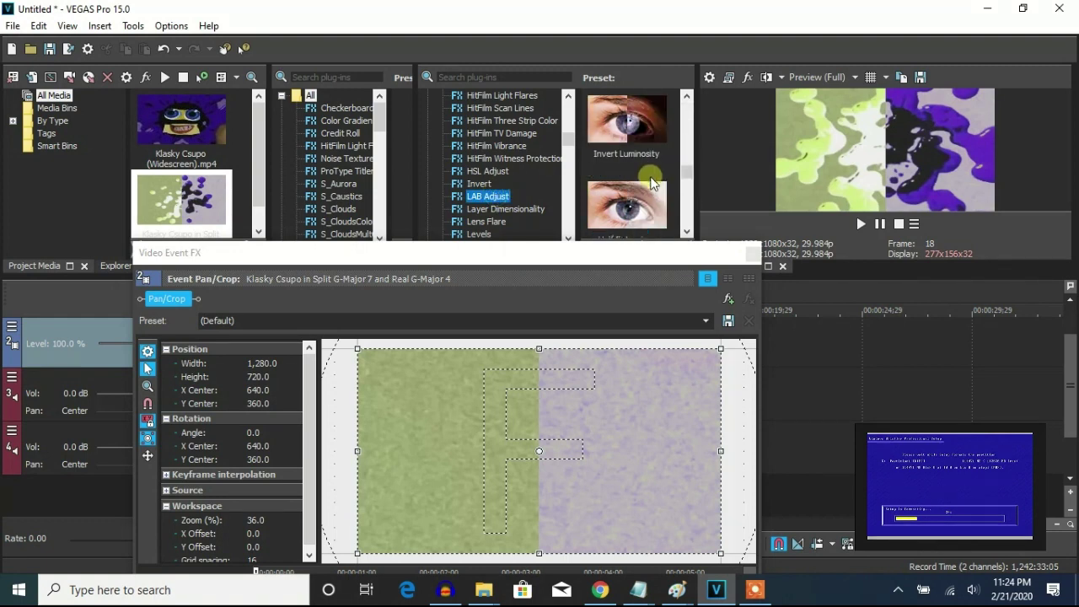
pyautogui.moveTo(627, 135); pyautogui.dragTo(457, 402)
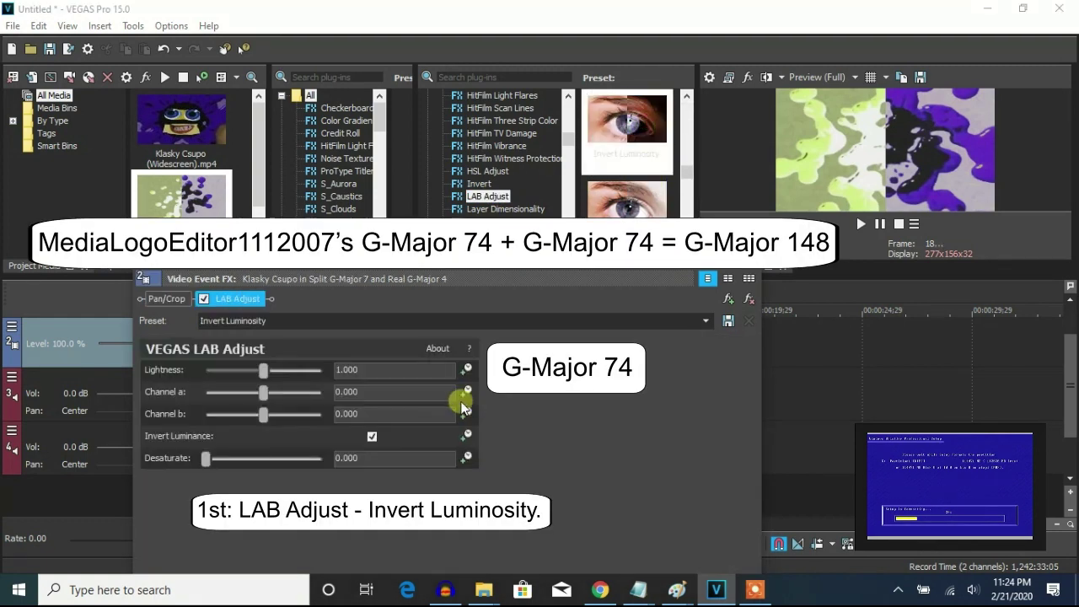
# Add the Pinch/Punch effect to the clip, using the preset listed just after Maximum Punch, and close the effects window.
pyautogui.scroll(-8, 522, 177)
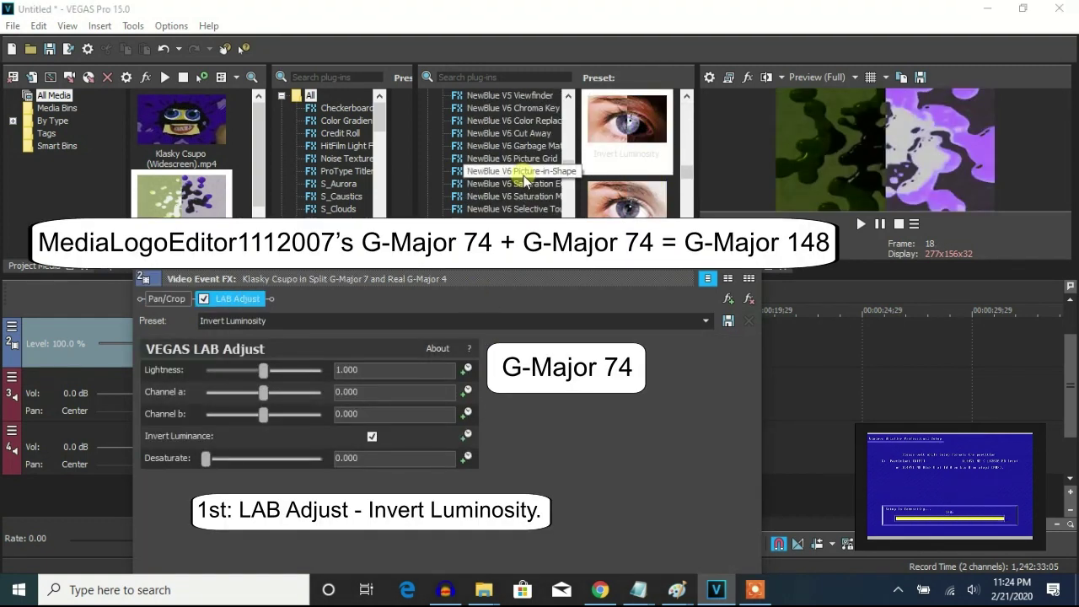
pyautogui.click(489, 120)
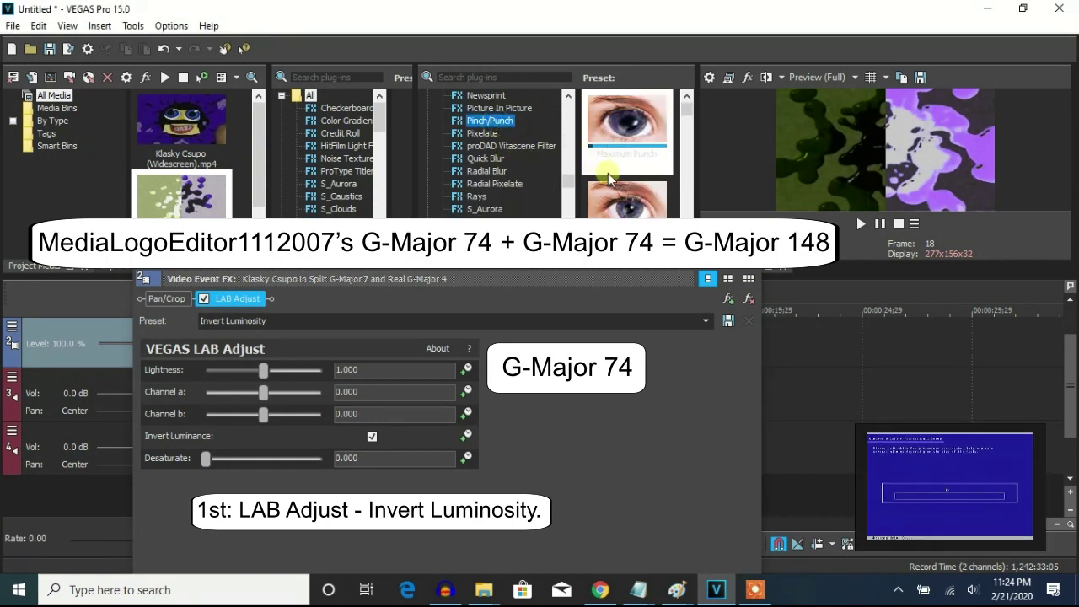
pyautogui.moveTo(609, 179); pyautogui.dragTo(561, 338)
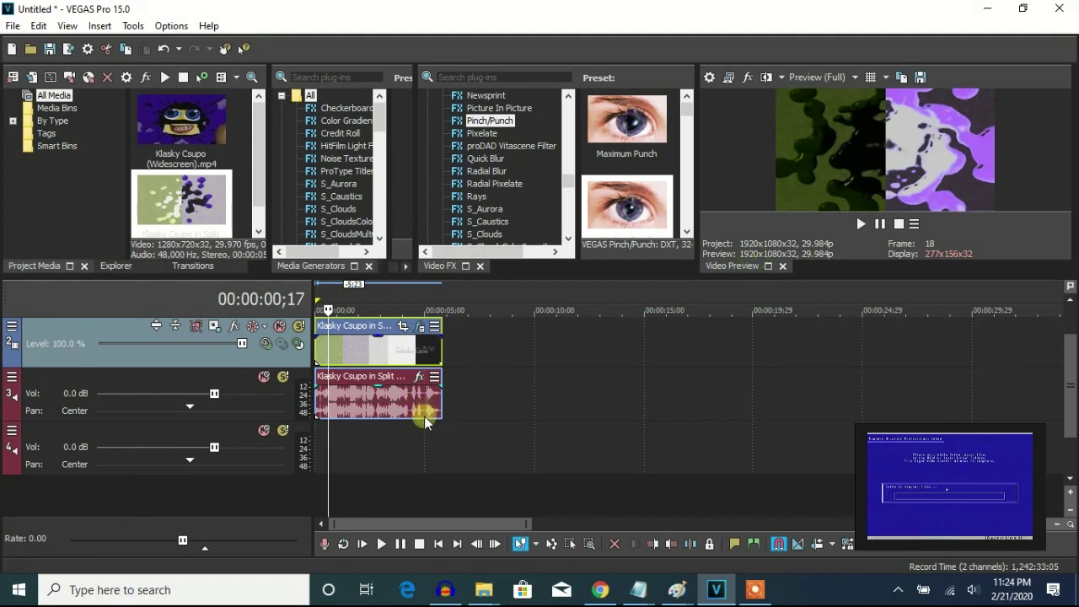
# Delete empty audio track 4, and set the remaining audio event's stretch attributes to A17. Drums, unpitched (minimum echo) with a pitch change of -10.
pyautogui.rightClick(439, 449)
pyautogui.click(490, 333)
pyautogui.rightClick(413, 395)
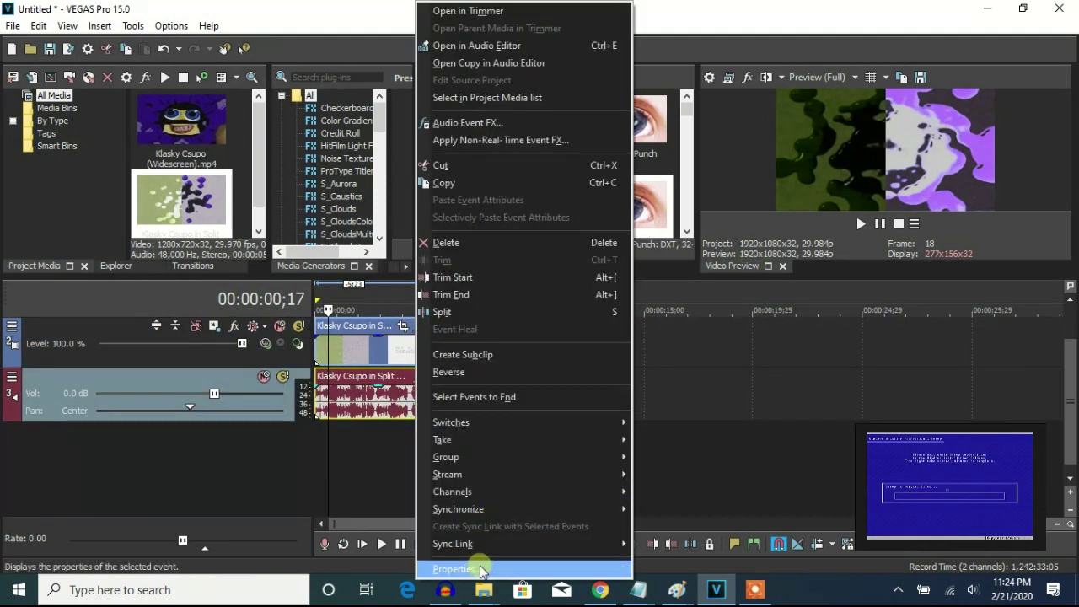
pyautogui.click(481, 571)
pyautogui.click(549, 270)
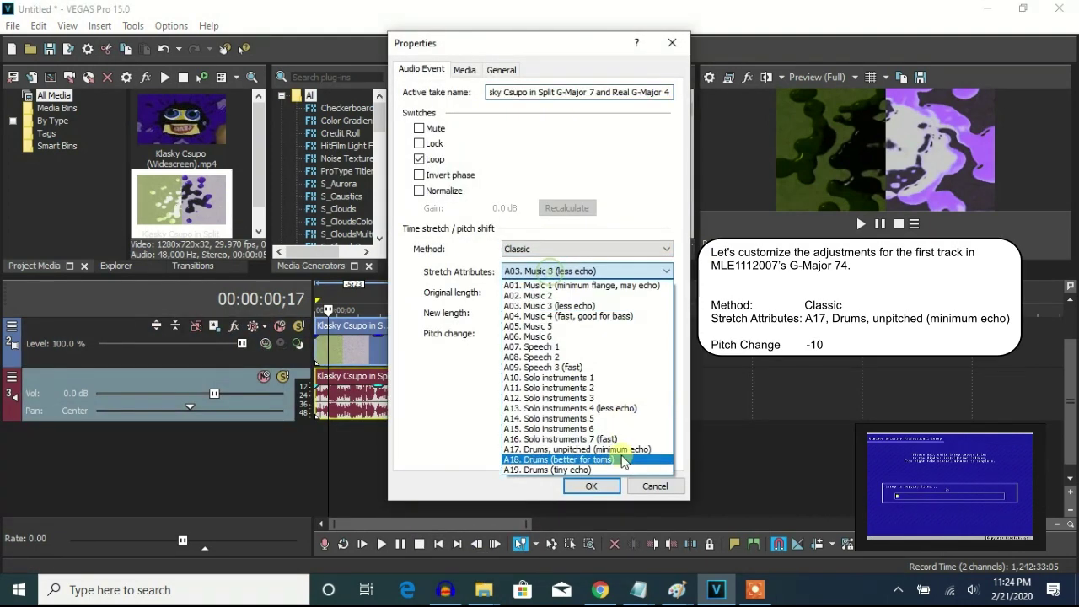
pyautogui.click(554, 454)
pyautogui.click(628, 332)
pyautogui.write('-10')
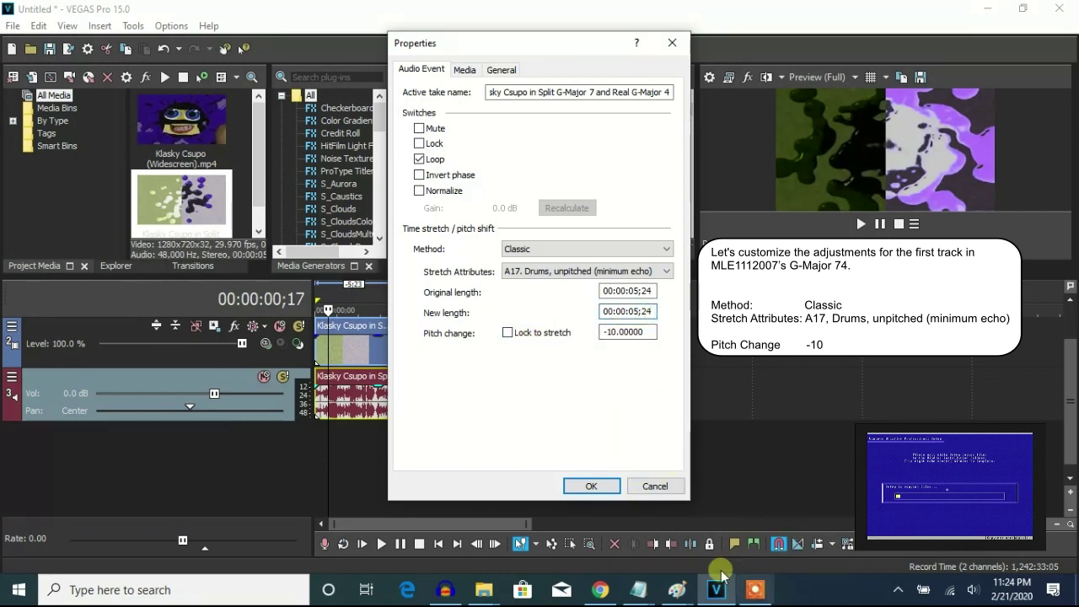
pyautogui.click(591, 486)
# Duplicate audio track 3 and set the duplicated audio event's pitch change to 9.
pyautogui.rightClick(557, 399)
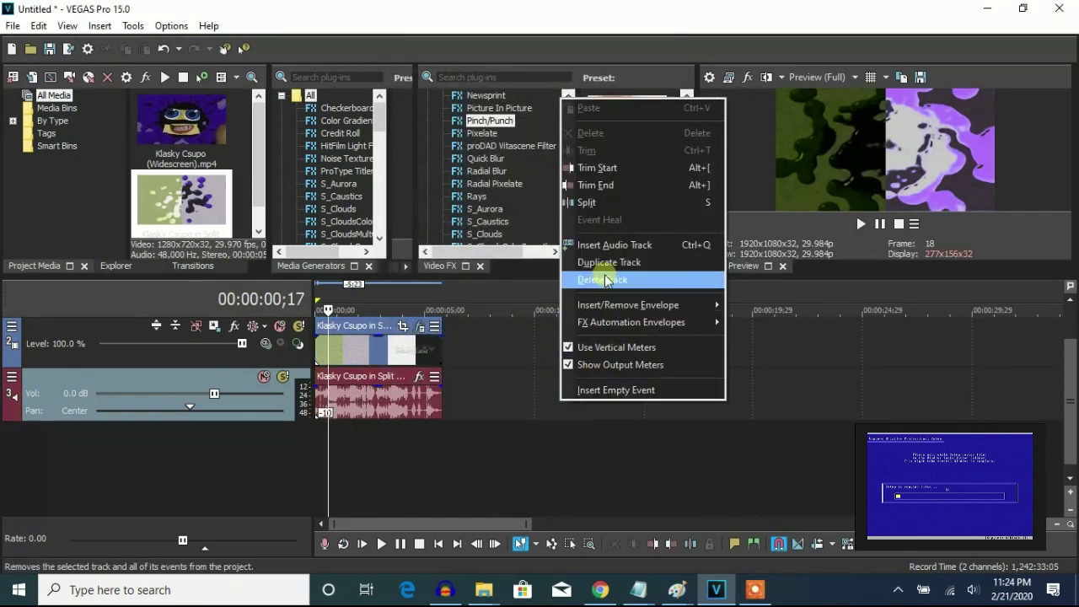
pyautogui.click(590, 274)
pyautogui.rightClick(388, 460)
pyautogui.click(435, 570)
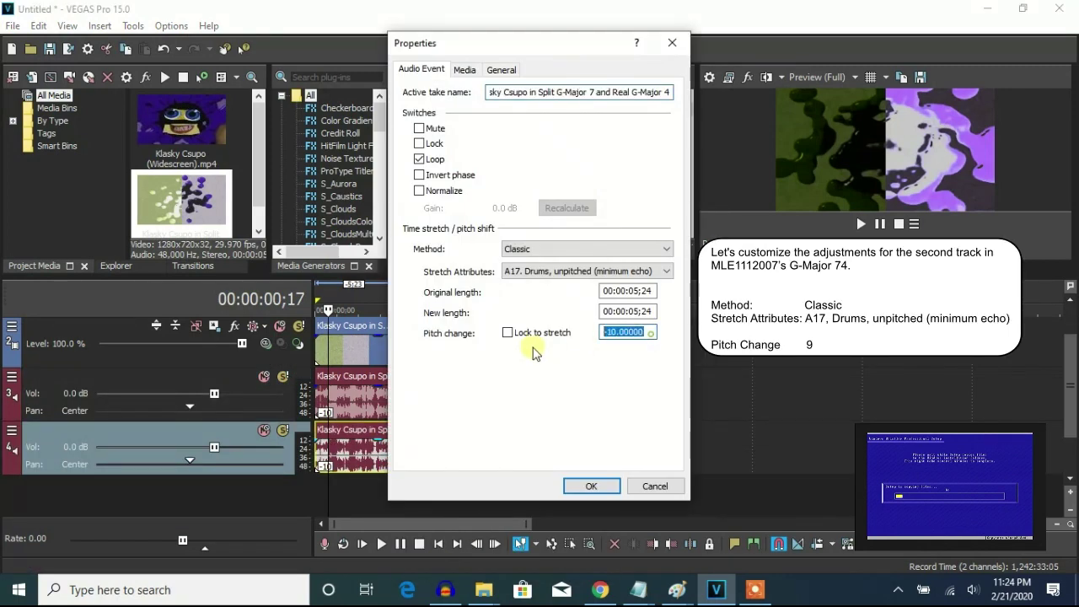
pyautogui.write('9')
pyautogui.click(638, 311)
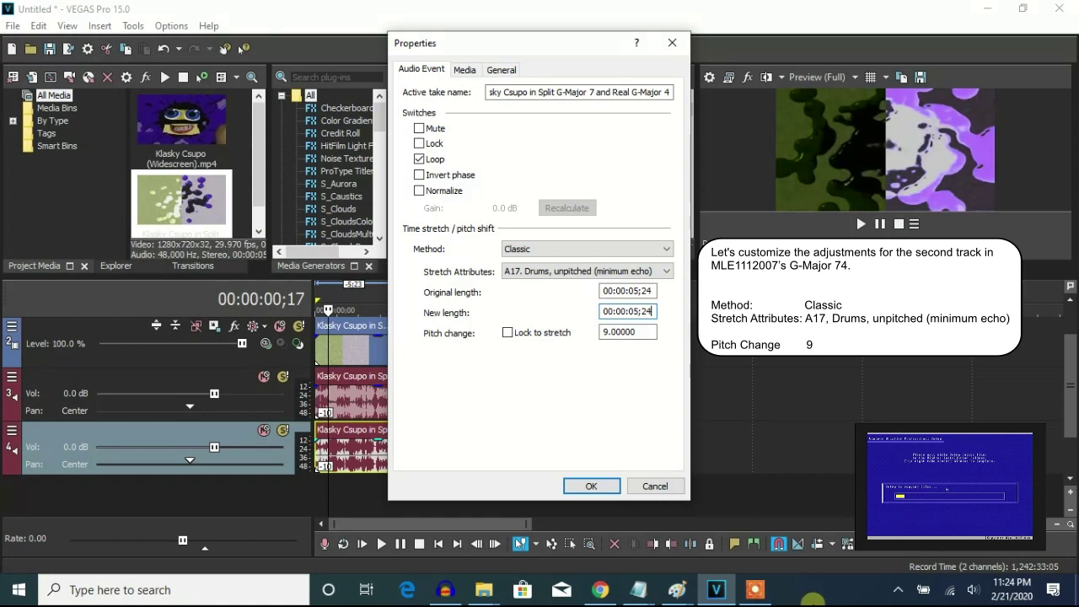
pyautogui.click(590, 486)
# Duplicate audio track 4 and set the duplicated audio event's pitch change to 14.
pyautogui.rightClick(539, 433)
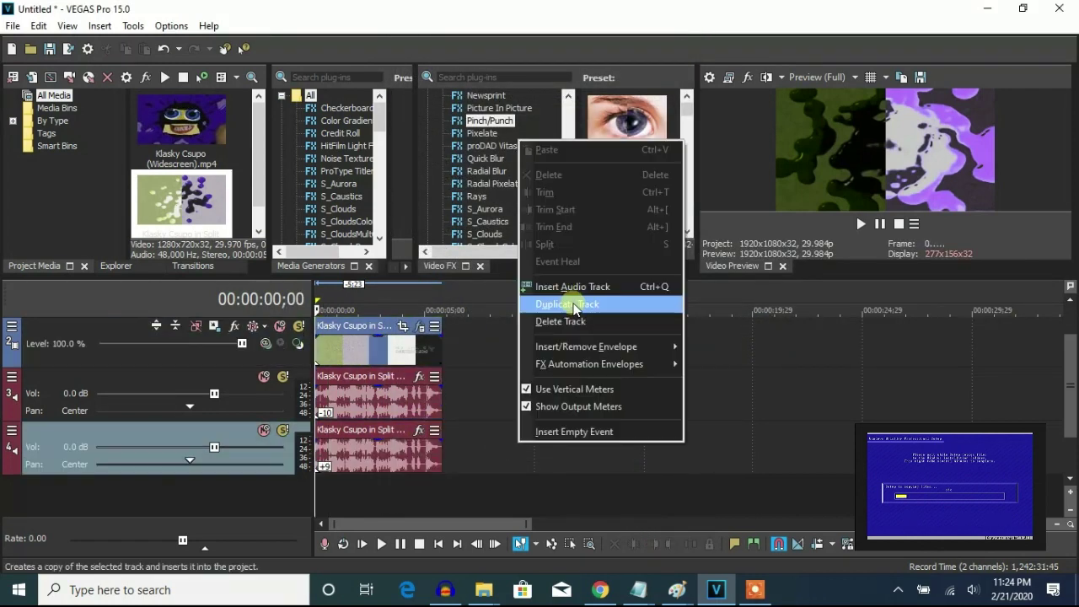
pyautogui.click(575, 304)
pyautogui.rightClick(441, 475)
pyautogui.click(595, 391)
pyautogui.doubleClick(628, 332)
pyautogui.write('14.00000')
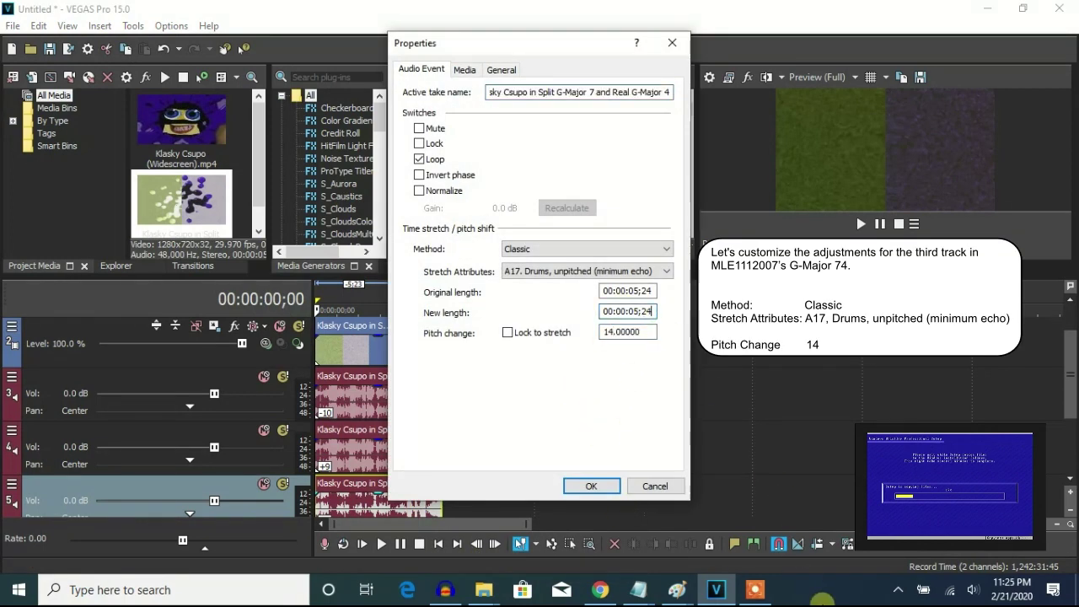
pyautogui.click(591, 486)
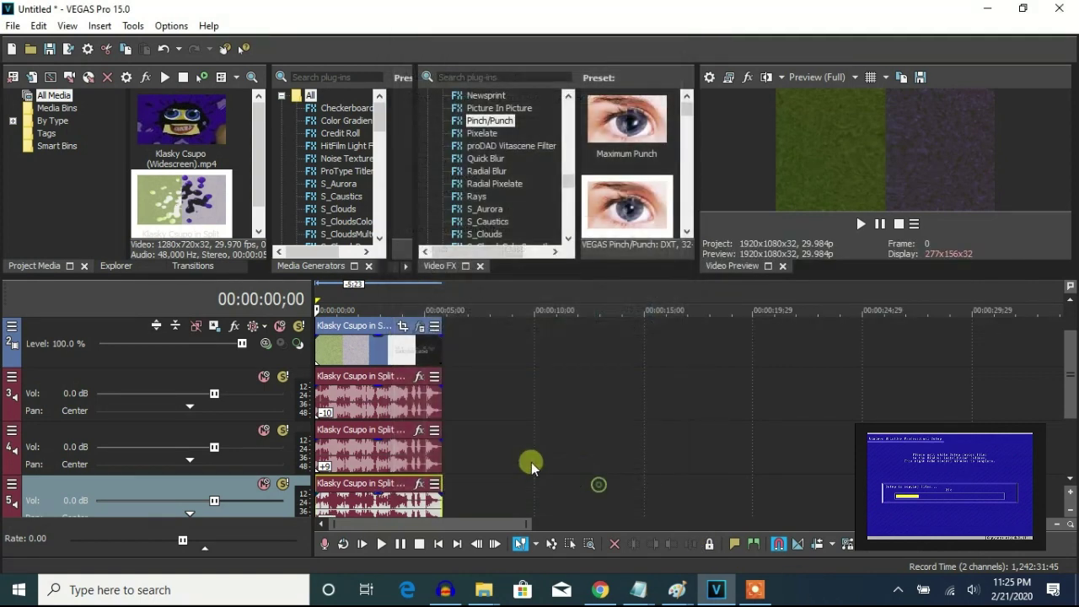
# Set the video preview quality to Quarter and play the project through to check the G-Major 148 sample.
pyautogui.click(844, 77)
pyautogui.moveTo(822, 109)
pyautogui.click(905, 160)
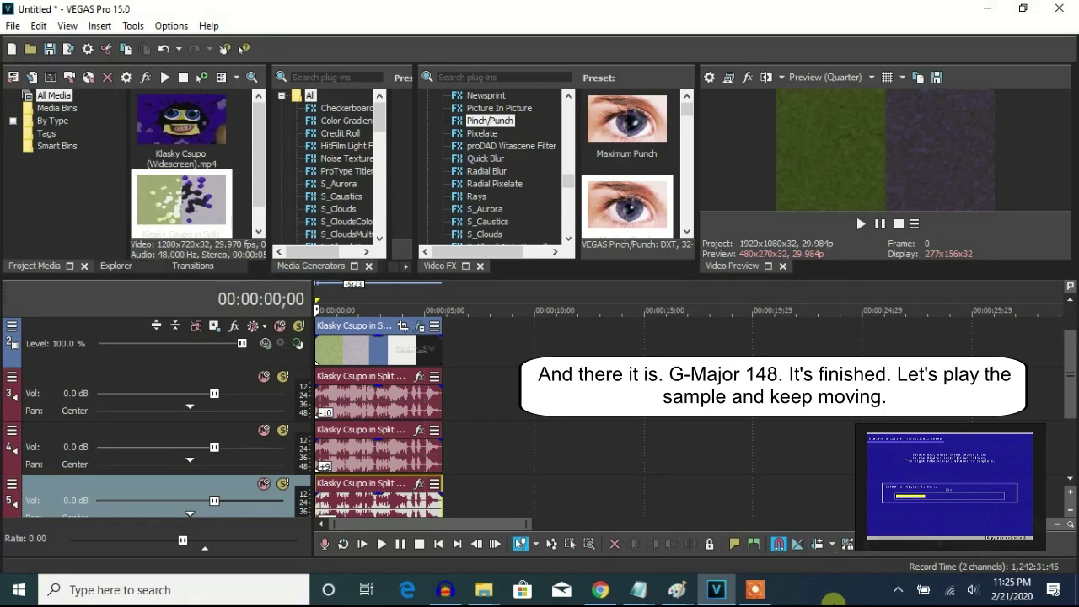
pyautogui.click(860, 224)
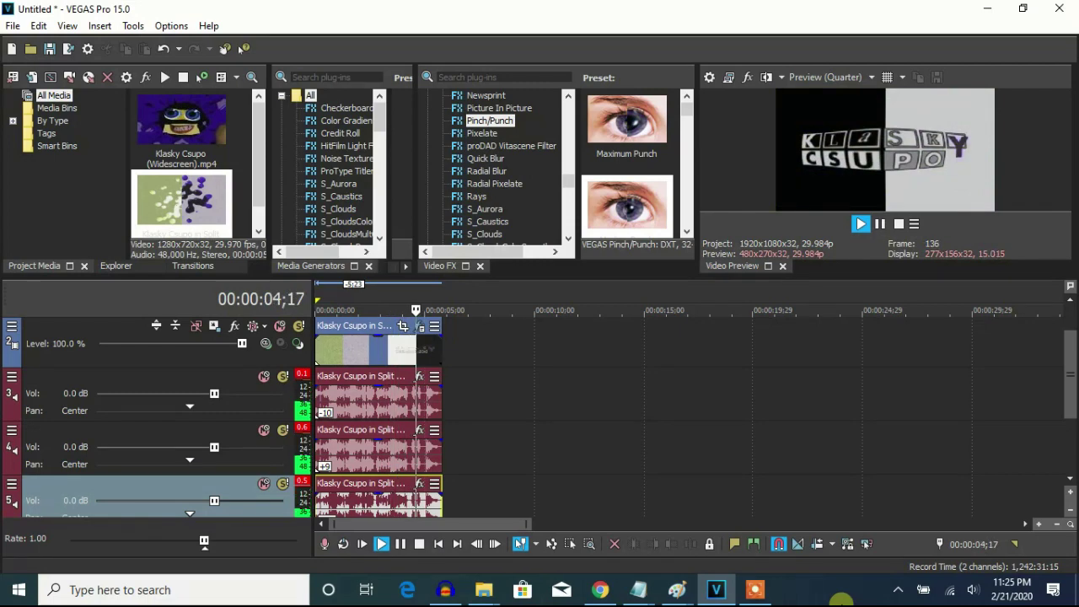
pyautogui.click(879, 225)
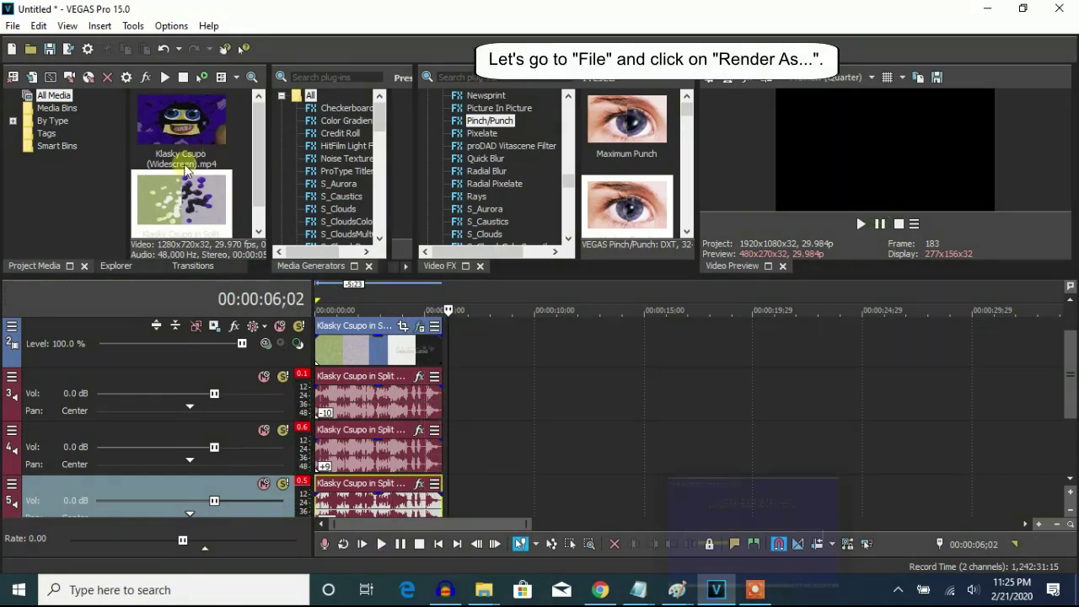
# Render the project to Documents as Klasky Csupo in G-Major 148.mp4 with the Sony AVC/MVC Internet 1280x720-30p (*) template.
pyautogui.click(12, 26)
pyautogui.click(72, 140)
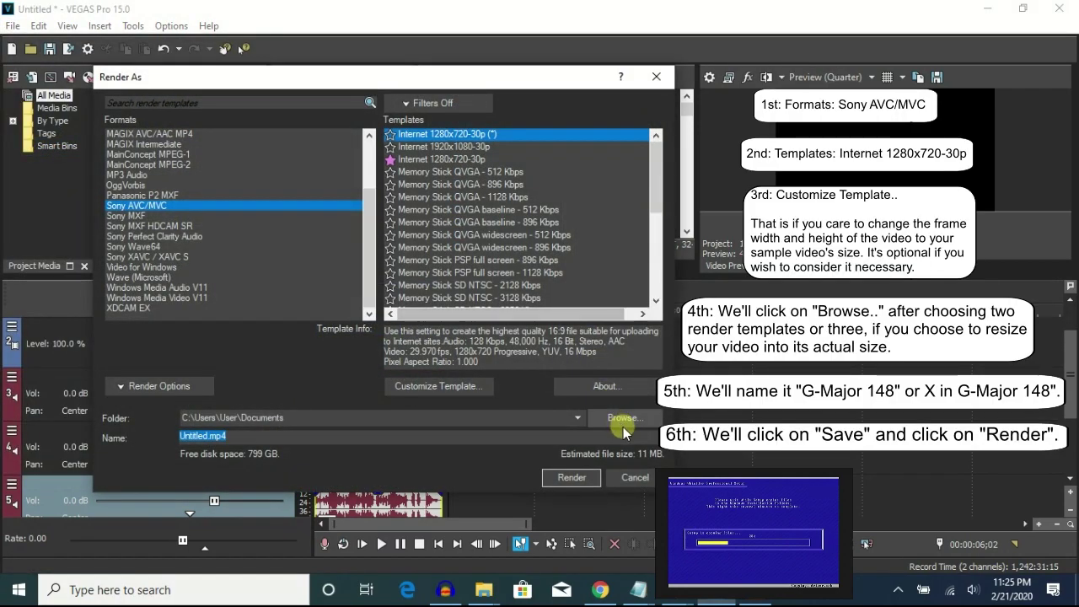
pyautogui.click(623, 417)
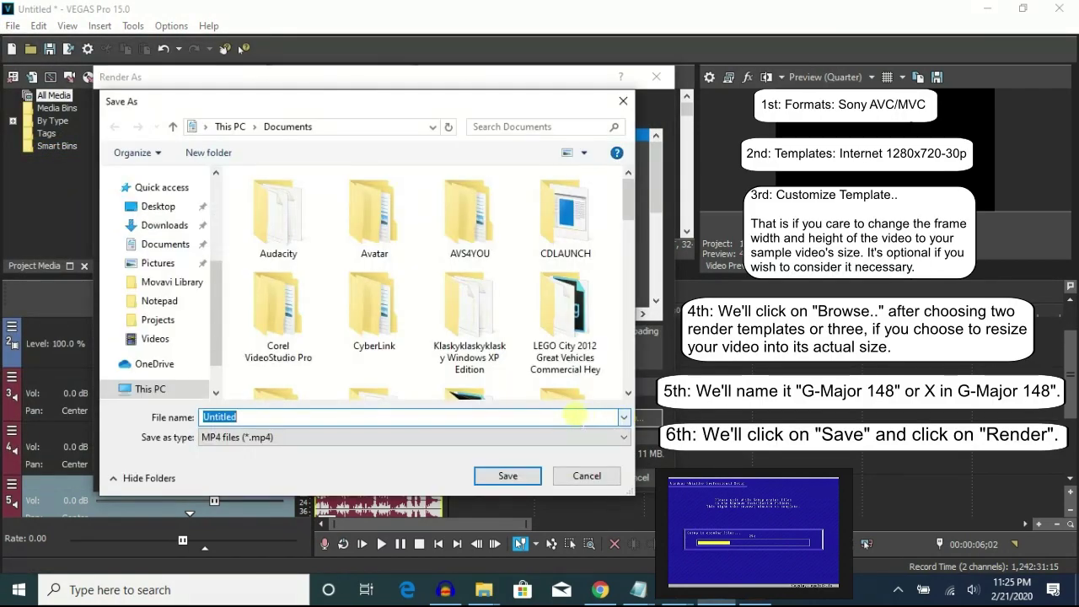
pyautogui.write('Klasky Csupo in G-Major 194')
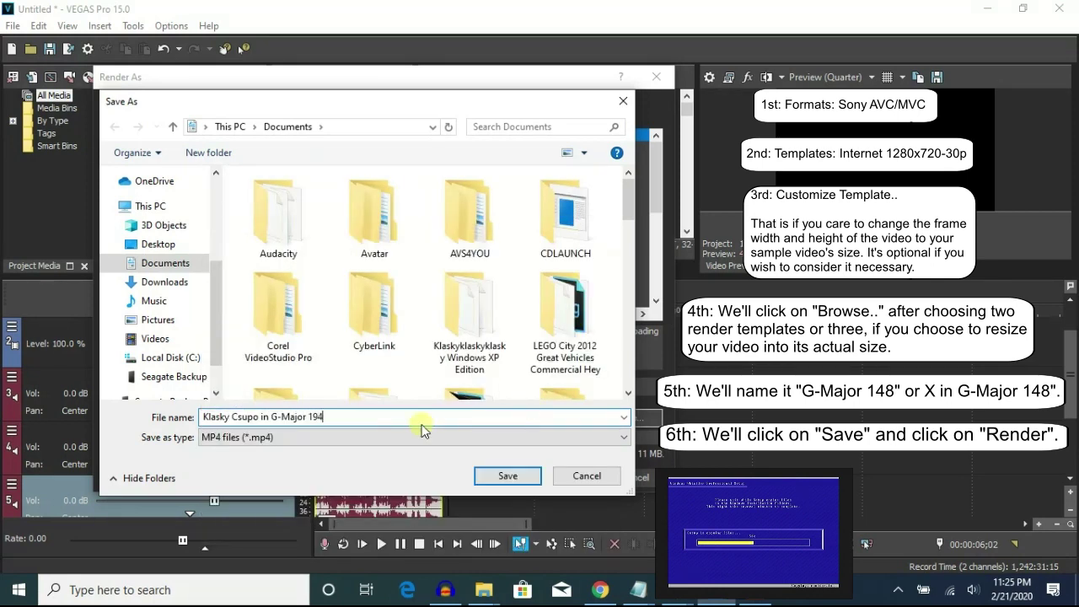
pyautogui.press('BackSpace')
pyautogui.press('BackSpace')
pyautogui.write('48')
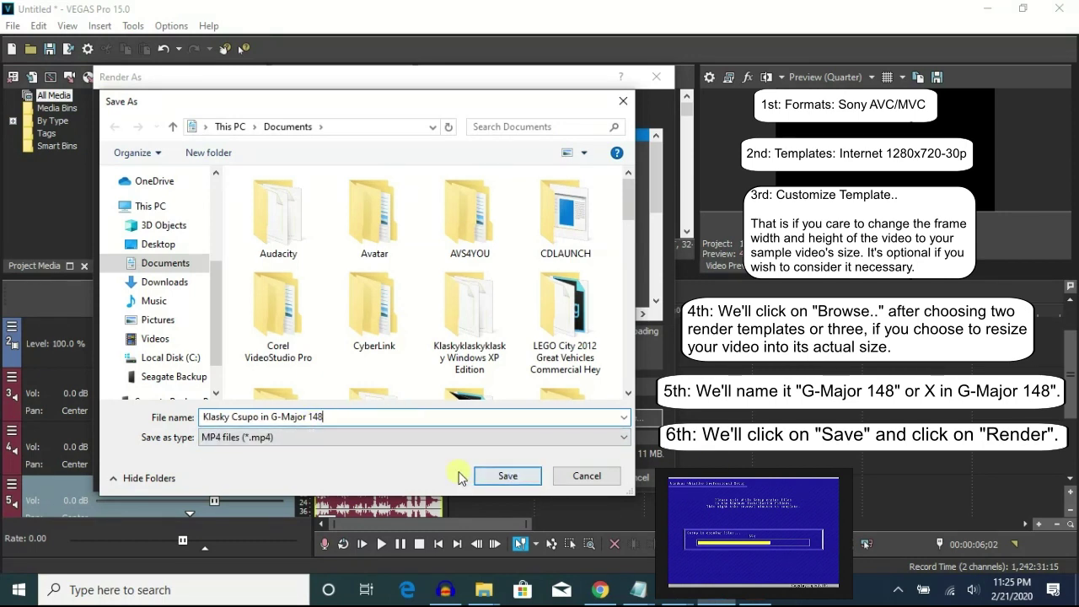
pyautogui.click(504, 476)
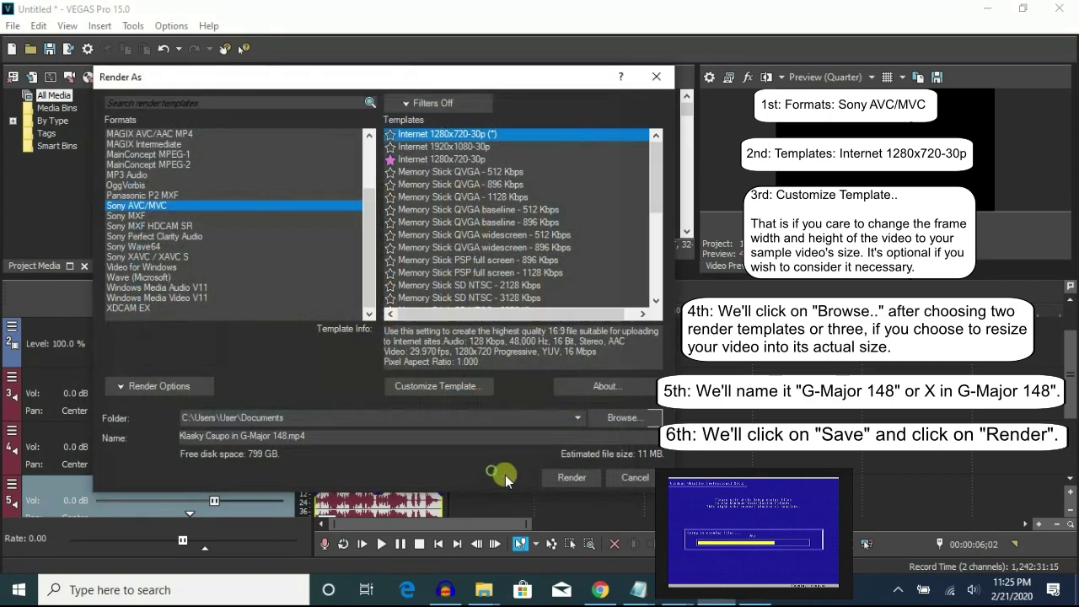
pyautogui.click(569, 477)
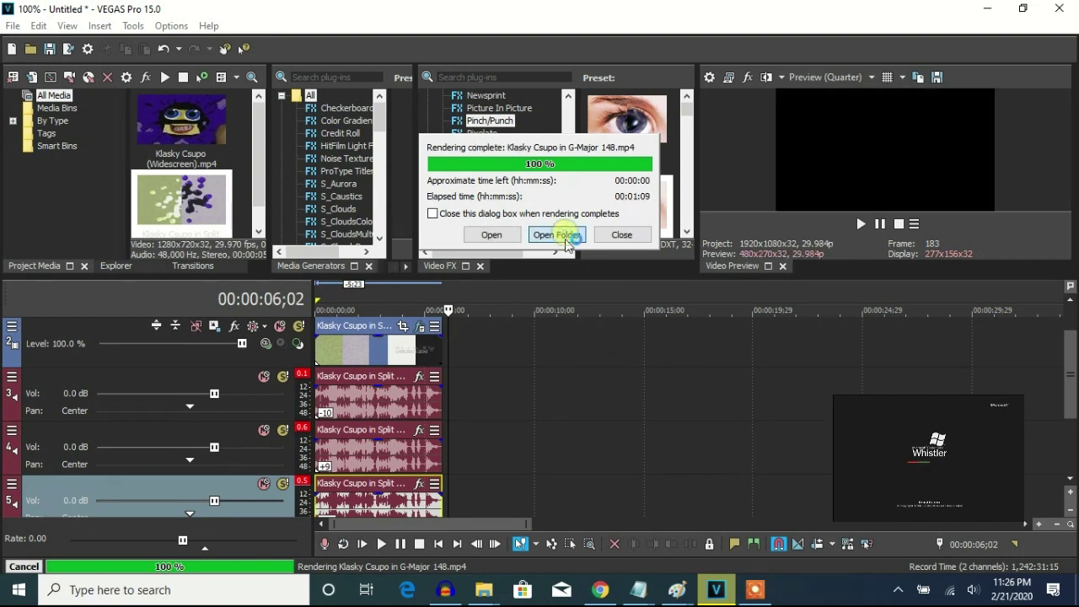
# Open the render's folder and add the Klasky Csupo in G-Major 148 video to the timeline after the existing clip.
pyautogui.click(565, 239)
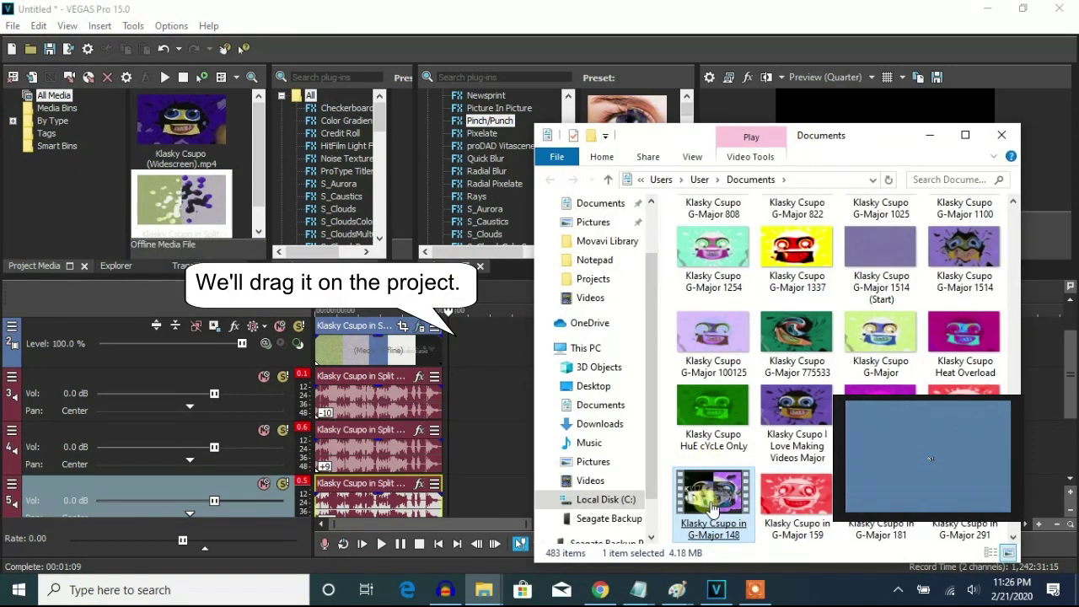
pyautogui.moveTo(712, 504); pyautogui.dragTo(466, 361)
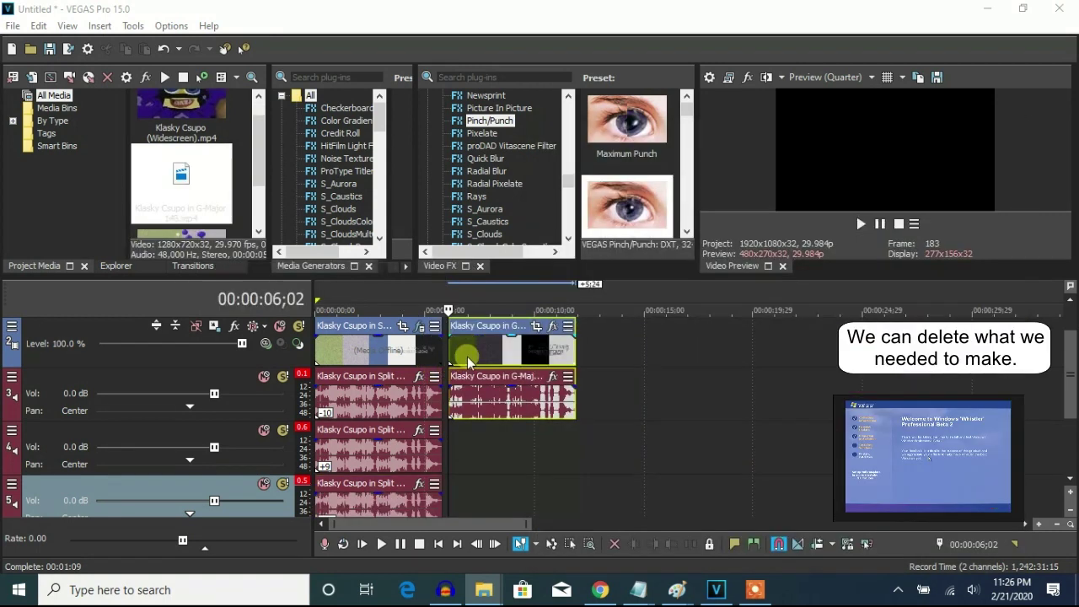
pyautogui.click(469, 362)
# Delete the old split clip along with audio tracks 4 and 5, and move the G-Major 148 clip to the timeline start.
pyautogui.click(382, 350)
pyautogui.press('Delete')
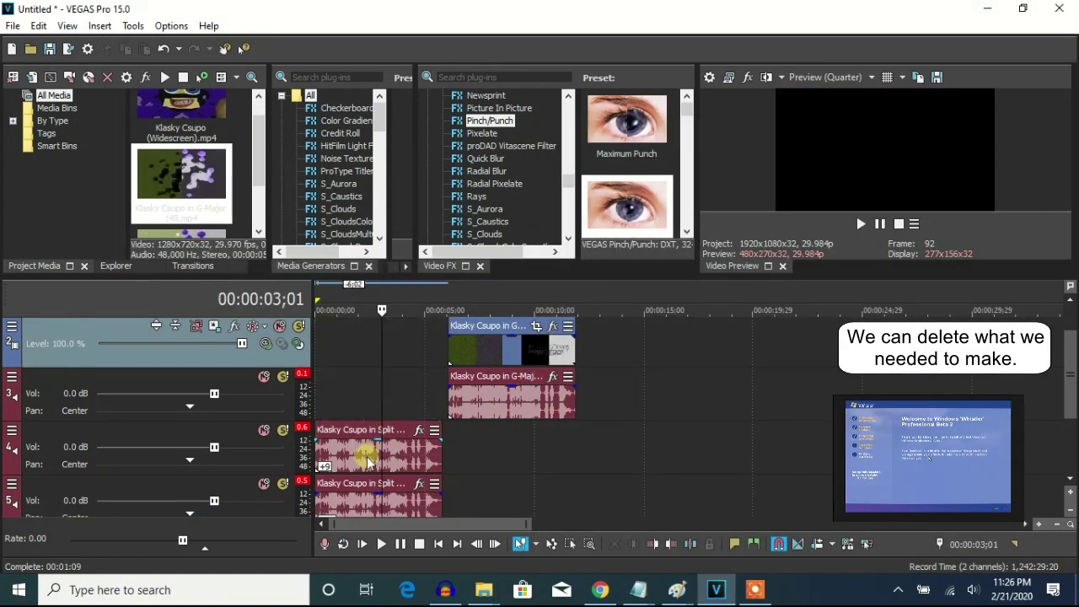
pyautogui.rightClick(466, 456)
pyautogui.click(501, 335)
pyautogui.rightClick(473, 455)
pyautogui.click(506, 331)
pyautogui.moveTo(494, 349); pyautogui.dragTo(338, 348)
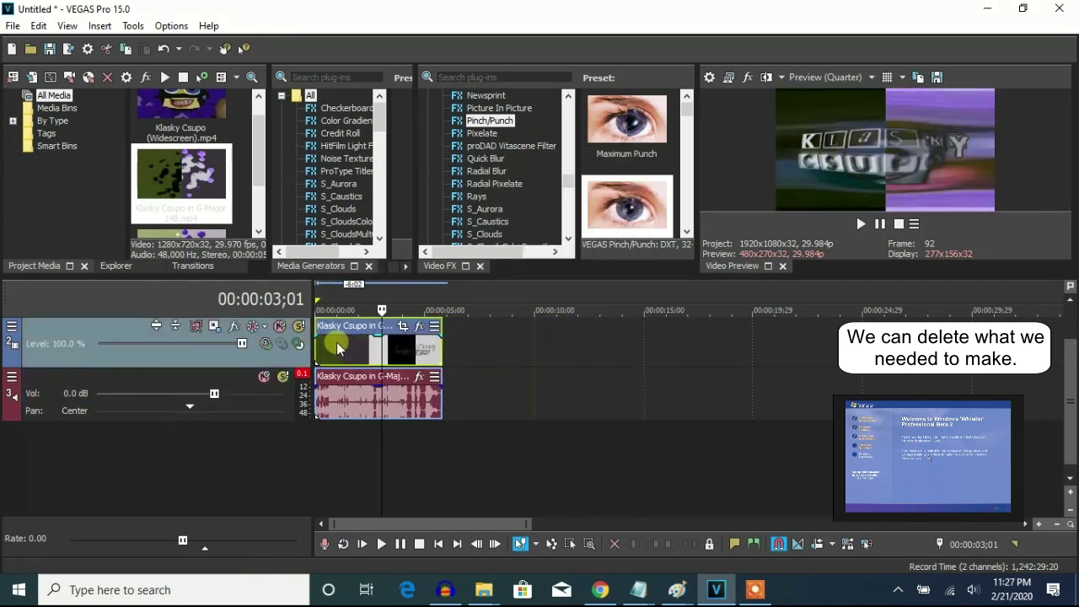
# Open the G-Major 148 clip's Video Event FX window and add Channel Blend with the Red Only preset.
pyautogui.rightClick(368, 346)
pyautogui.click(446, 110)
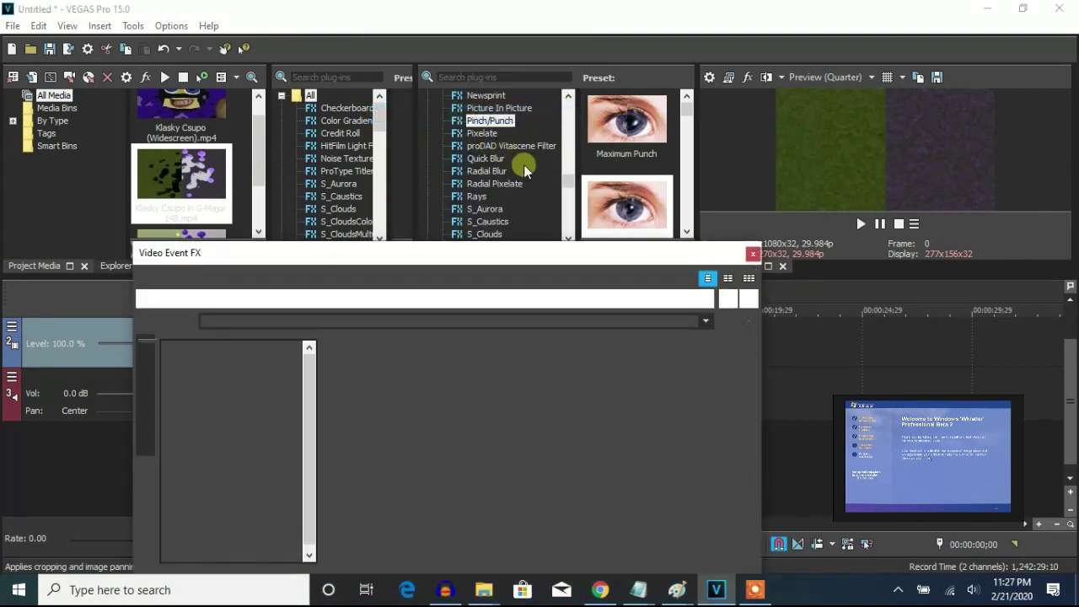
pyautogui.scroll(8, 542, 166)
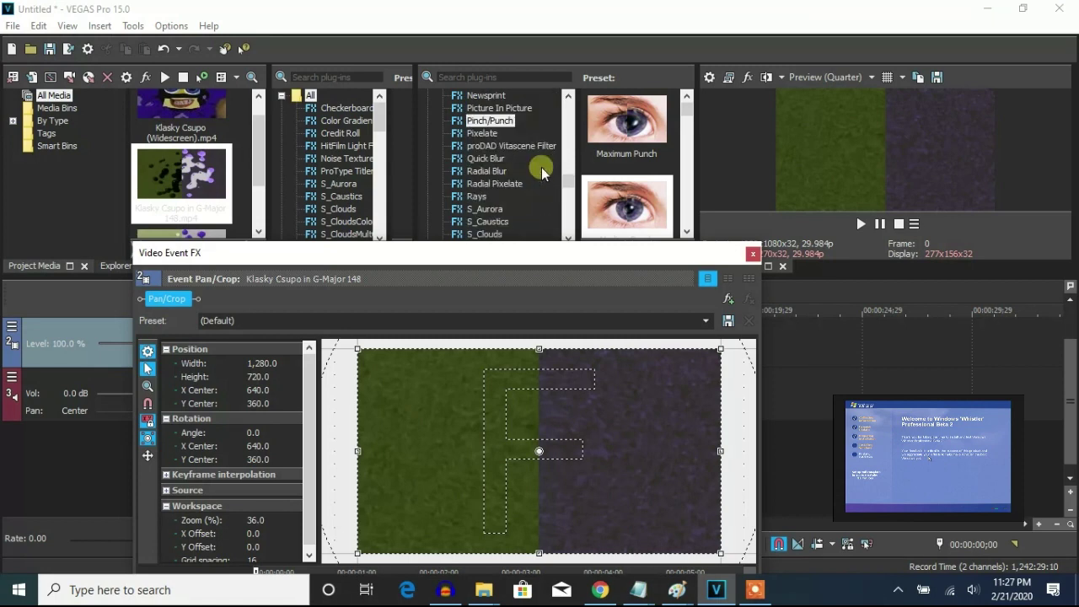
pyautogui.scroll(6, 541, 167)
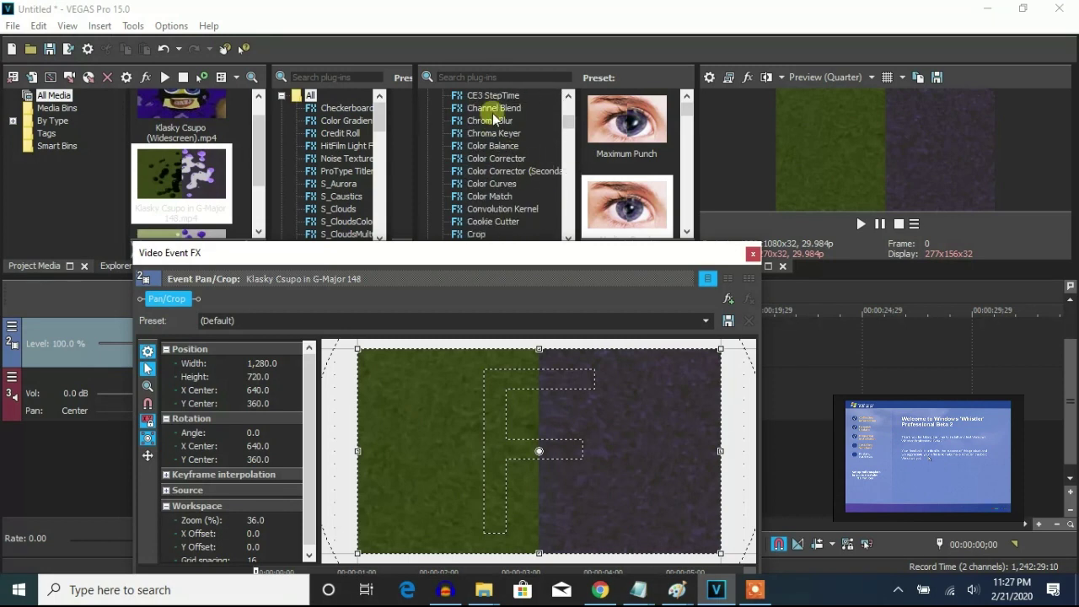
pyautogui.click(494, 108)
pyautogui.scroll(-5, 636, 173)
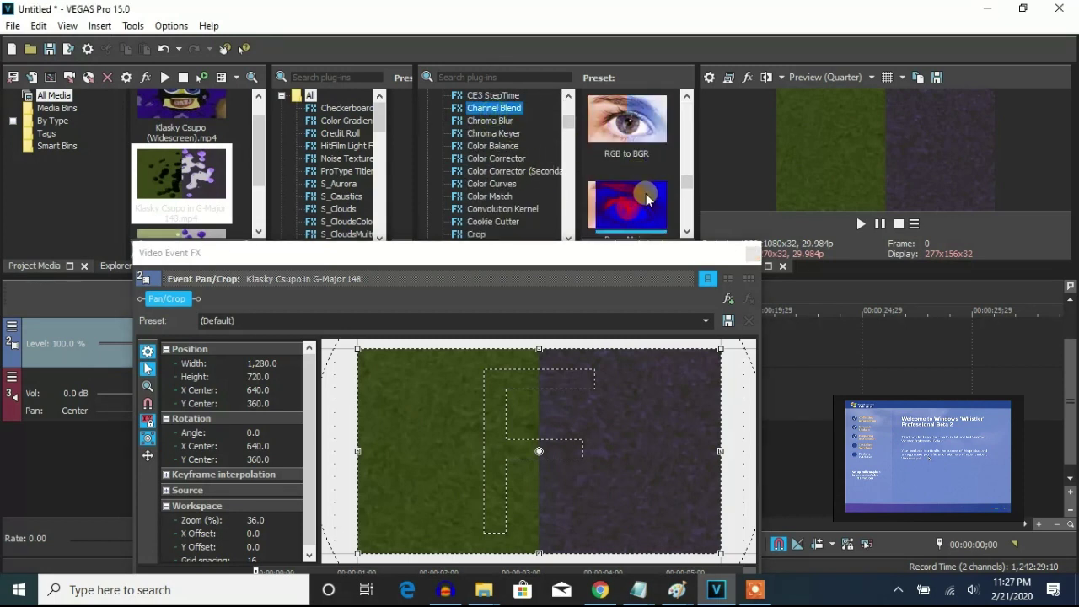
pyautogui.scroll(-3, 644, 196)
pyautogui.scroll(5, 657, 199)
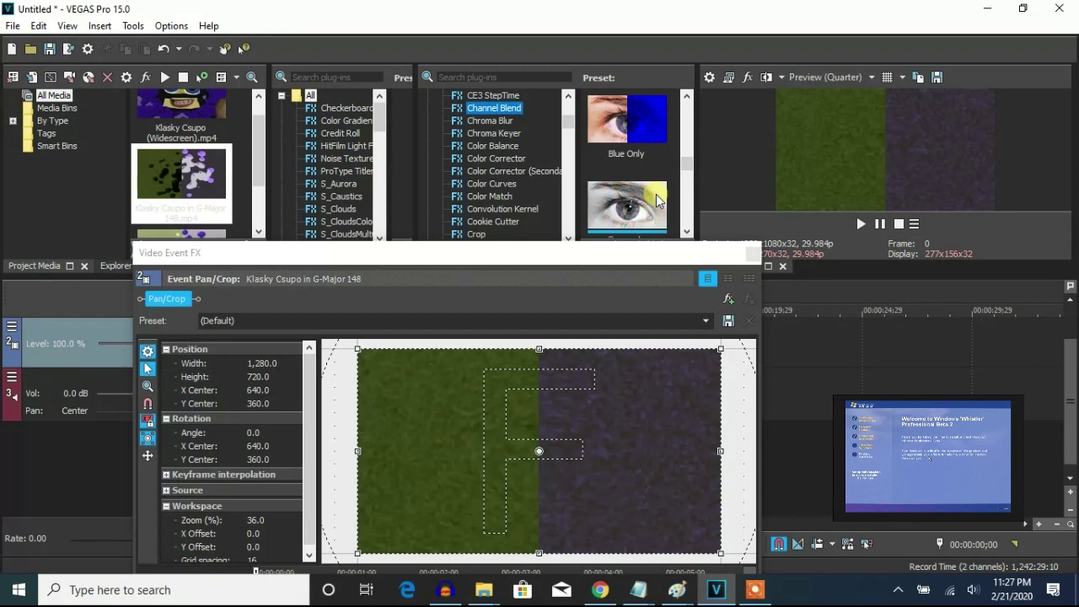
pyautogui.scroll(2, 657, 199)
pyautogui.moveTo(626, 126); pyautogui.dragTo(482, 435)
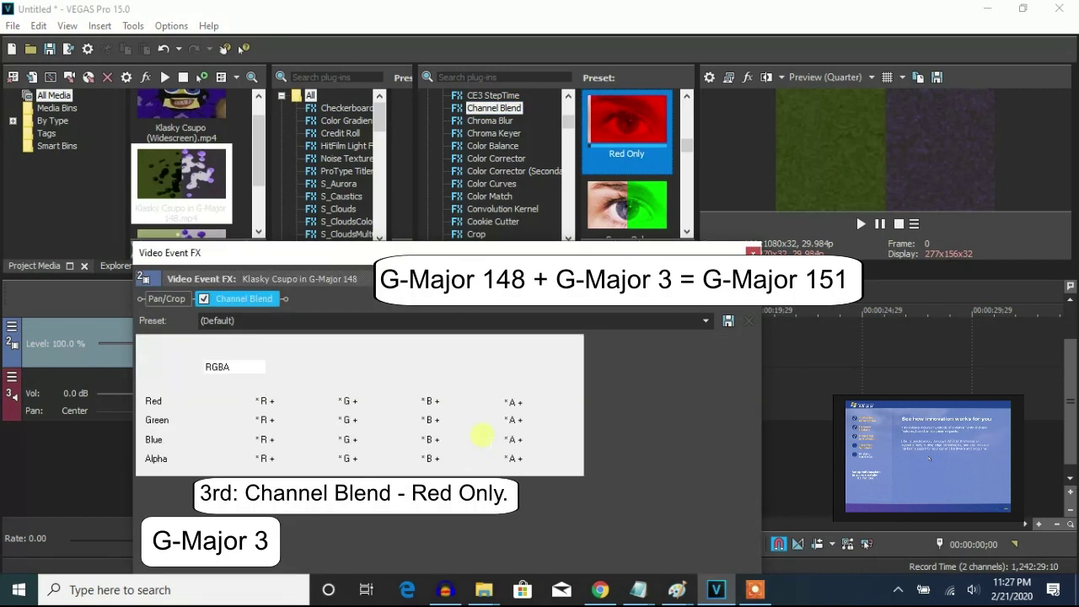
# Add the TV Simulator effect with the Line Sync 0.5000 preset to the clip and close the effects window.
pyautogui.scroll(-12, 515, 194)
pyautogui.scroll(-15, 516, 192)
pyautogui.click(498, 120)
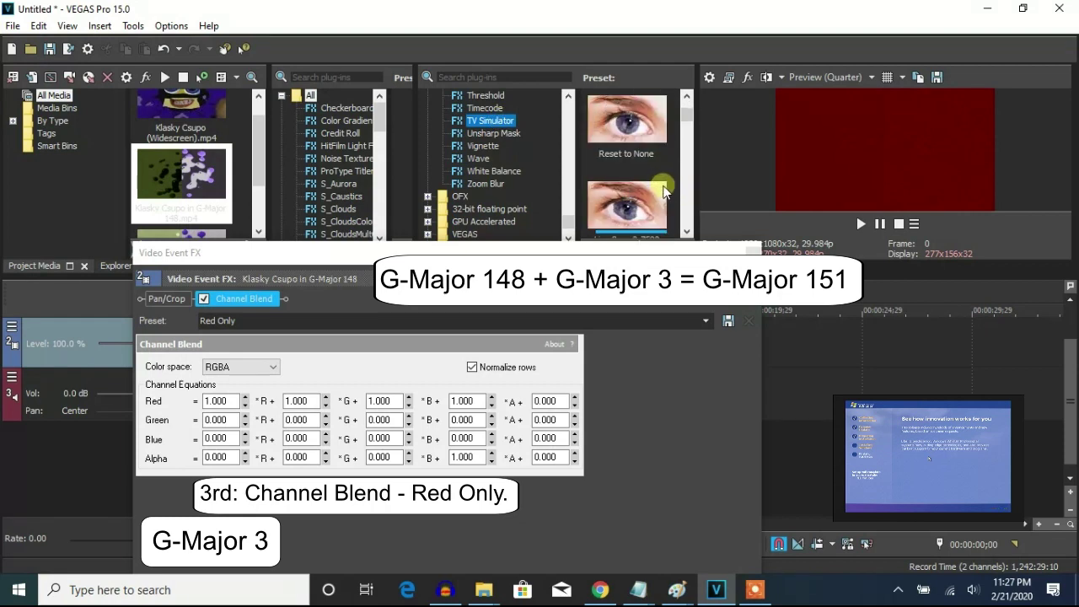
pyautogui.scroll(-2, 664, 191)
pyautogui.moveTo(627, 127); pyautogui.dragTo(544, 484)
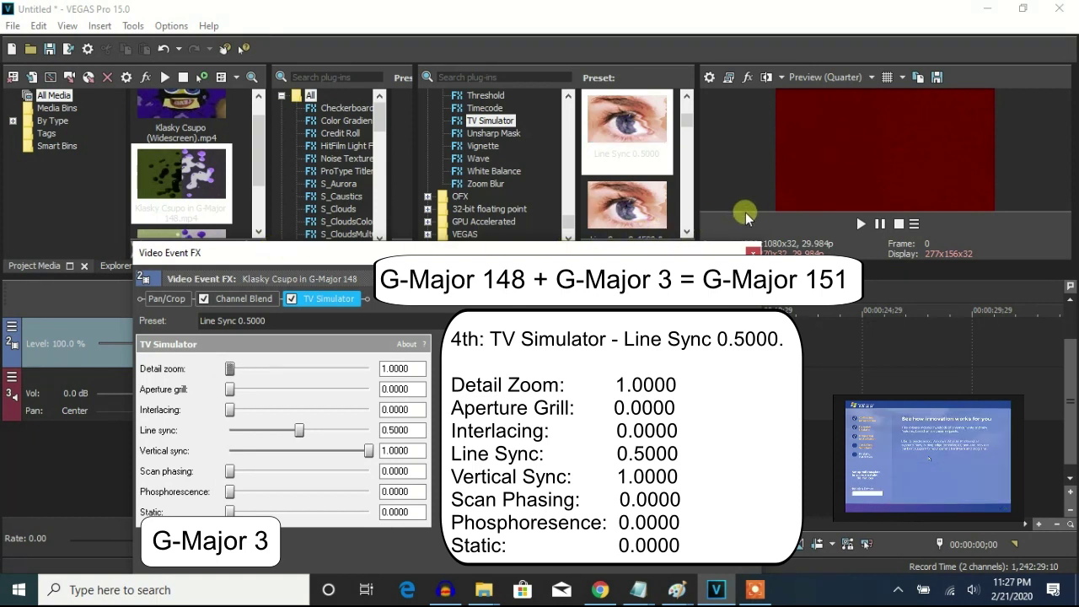
pyautogui.click(753, 251)
# Set the audio event's stretch method to Classic with A17. Drums, unpitched (minimum echo) and a pitch change of -6.
pyautogui.rightClick(430, 403)
pyautogui.click(464, 564)
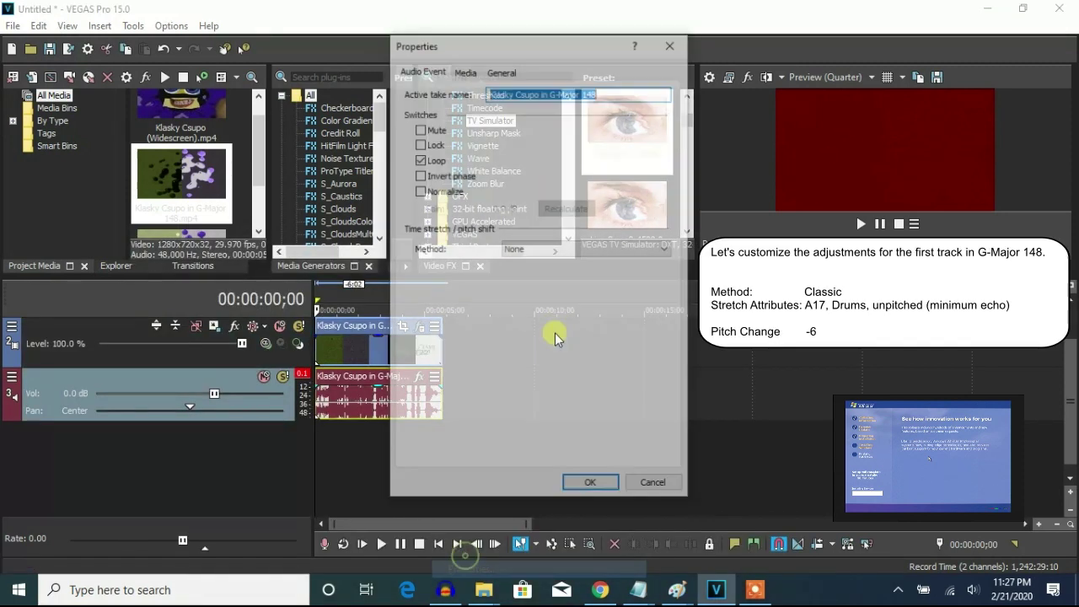
pyautogui.click(665, 249)
pyautogui.click(579, 275)
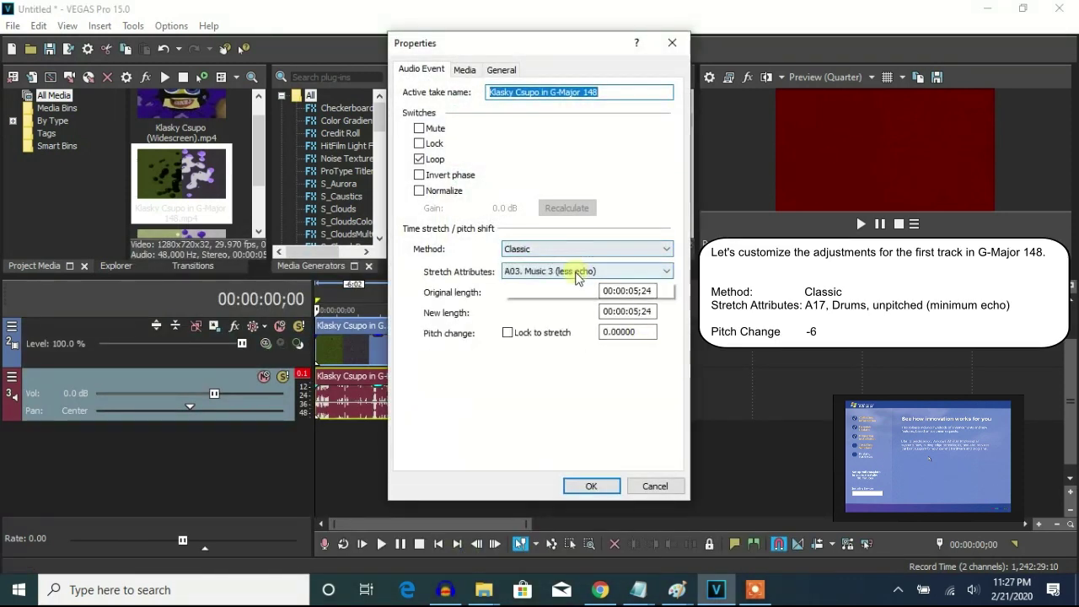
pyautogui.click(579, 271)
pyautogui.click(590, 447)
pyautogui.press('Tab')
pyautogui.write('-6')
pyautogui.click(628, 312)
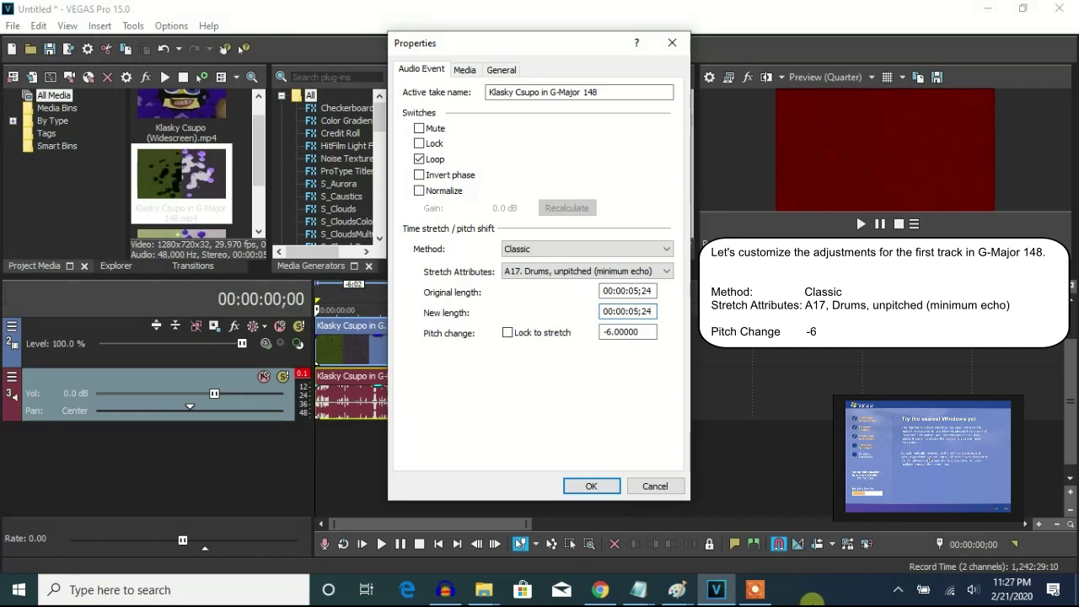
pyautogui.click(591, 486)
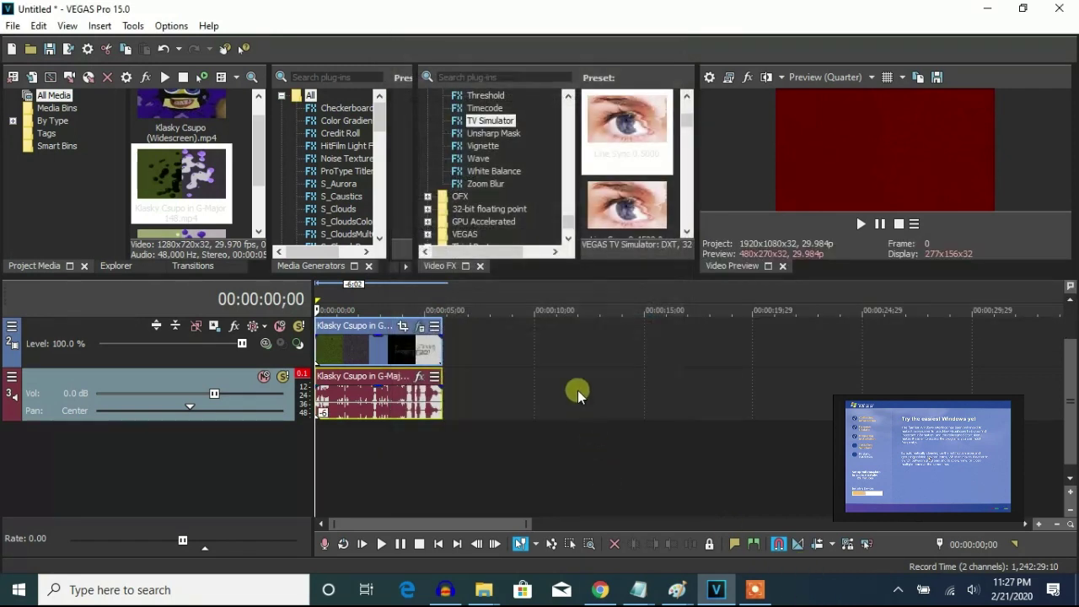
# Duplicate audio track 3 and set the duplicated audio event's pitch change to 0.
pyautogui.rightClick(578, 390)
pyautogui.click(619, 248)
pyautogui.rightClick(415, 462)
pyautogui.click(463, 562)
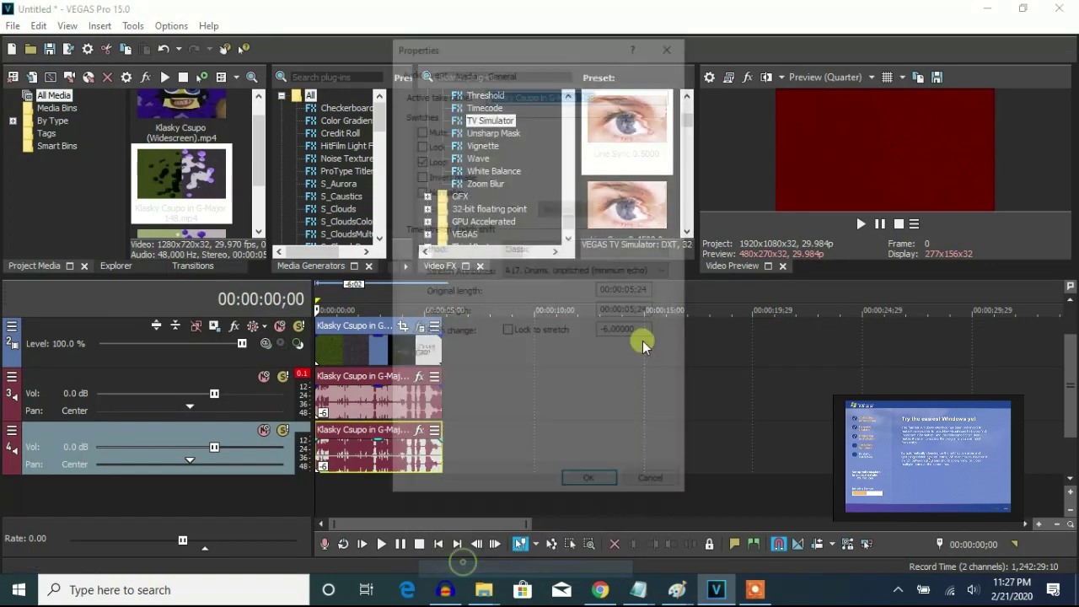
pyautogui.doubleClick(628, 332)
pyautogui.write('0')
pyautogui.click(644, 311)
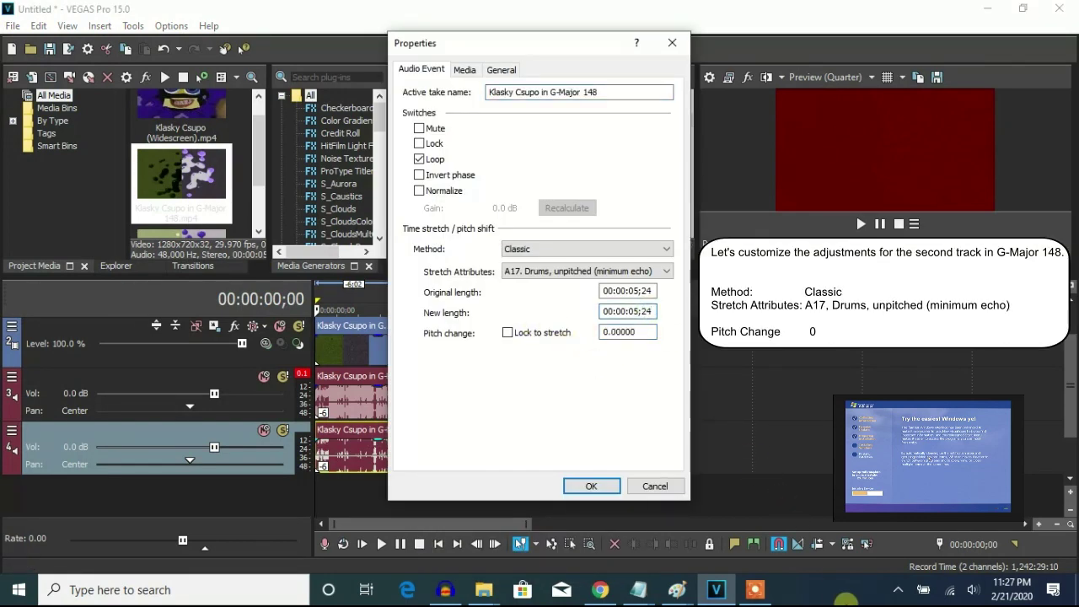
pyautogui.click(591, 486)
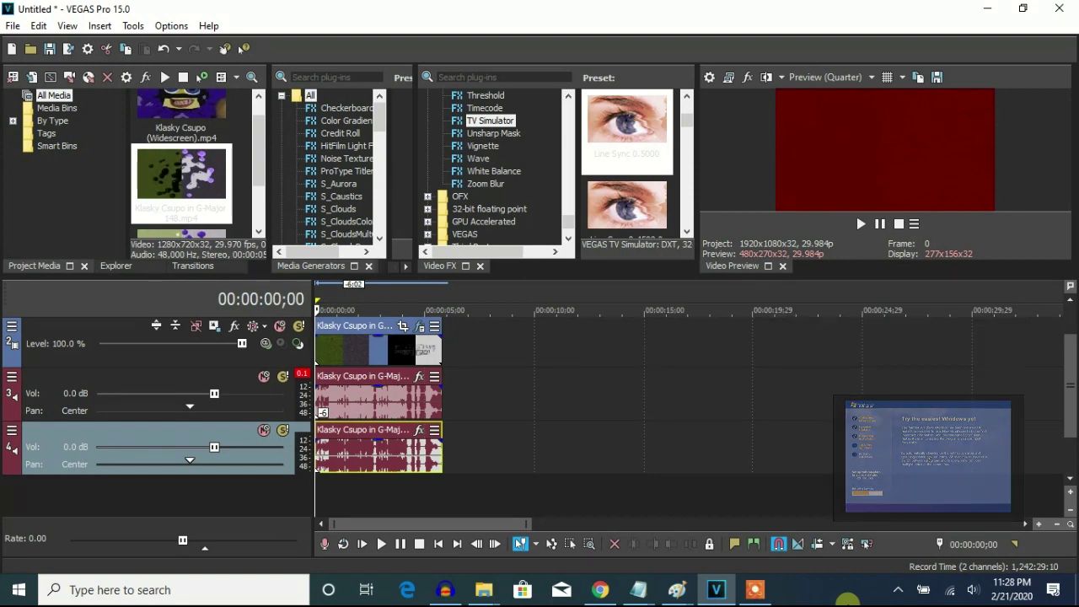
# Play the timeline through to check the combined G-Major 148 and G-Major 3 effect.
pyautogui.click(860, 224)
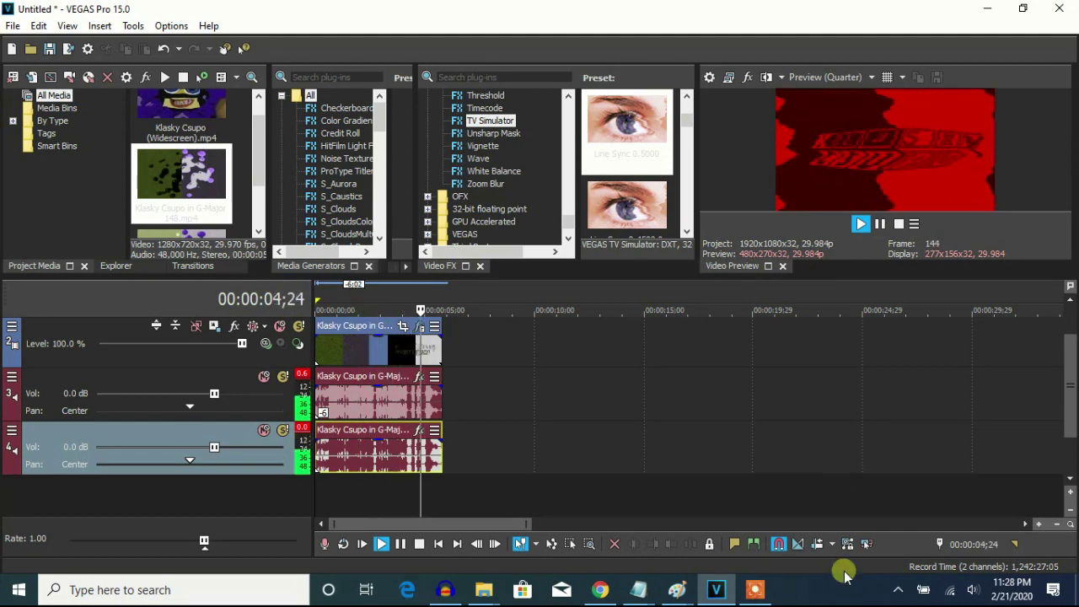
pyautogui.click(879, 224)
pyautogui.click(755, 590)
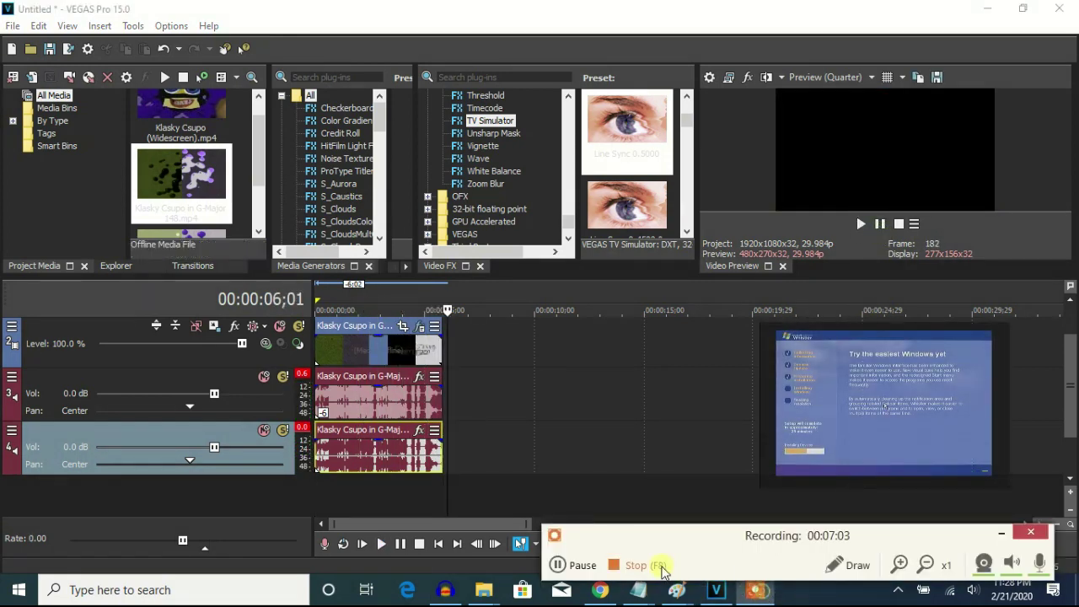